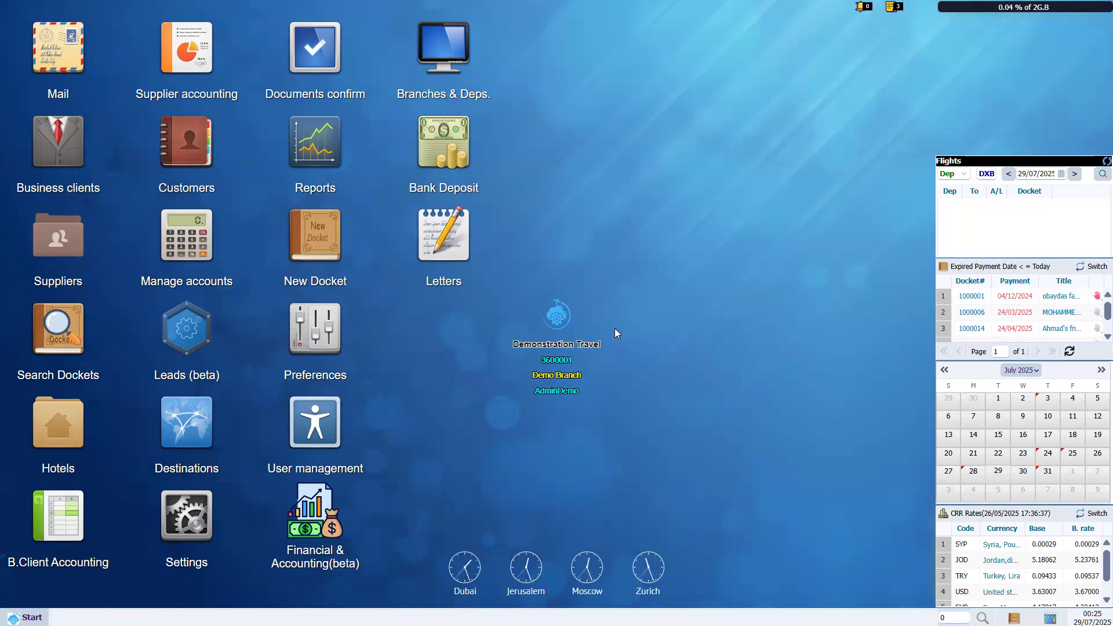
Step: Start a new docket with the kind Regular docket and USD as its currency
click(323, 247)
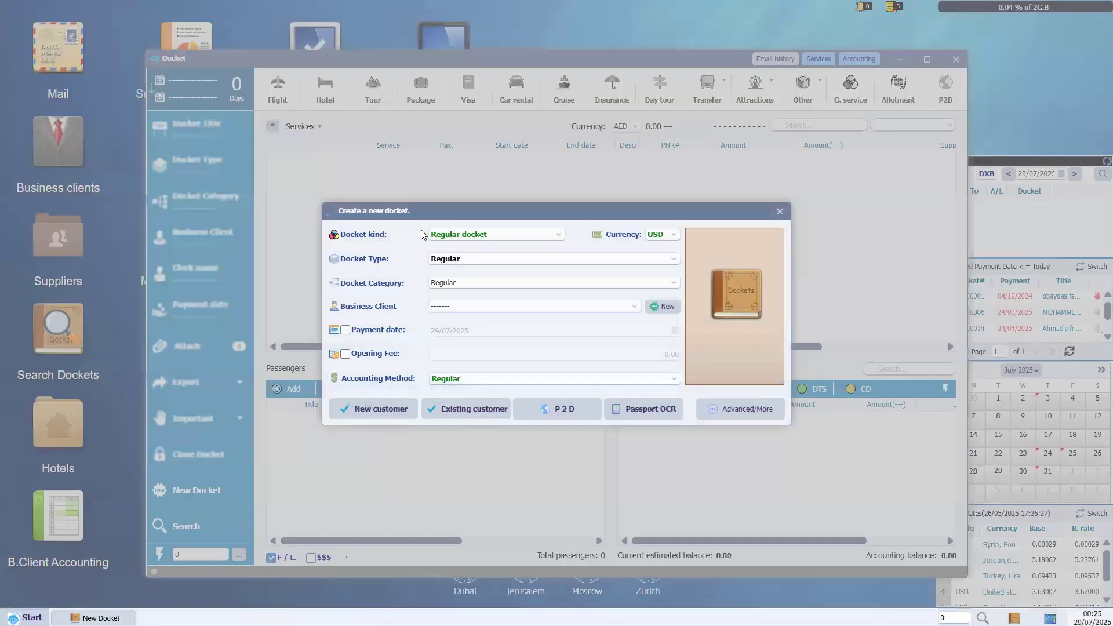
drag(431, 217, 442, 208)
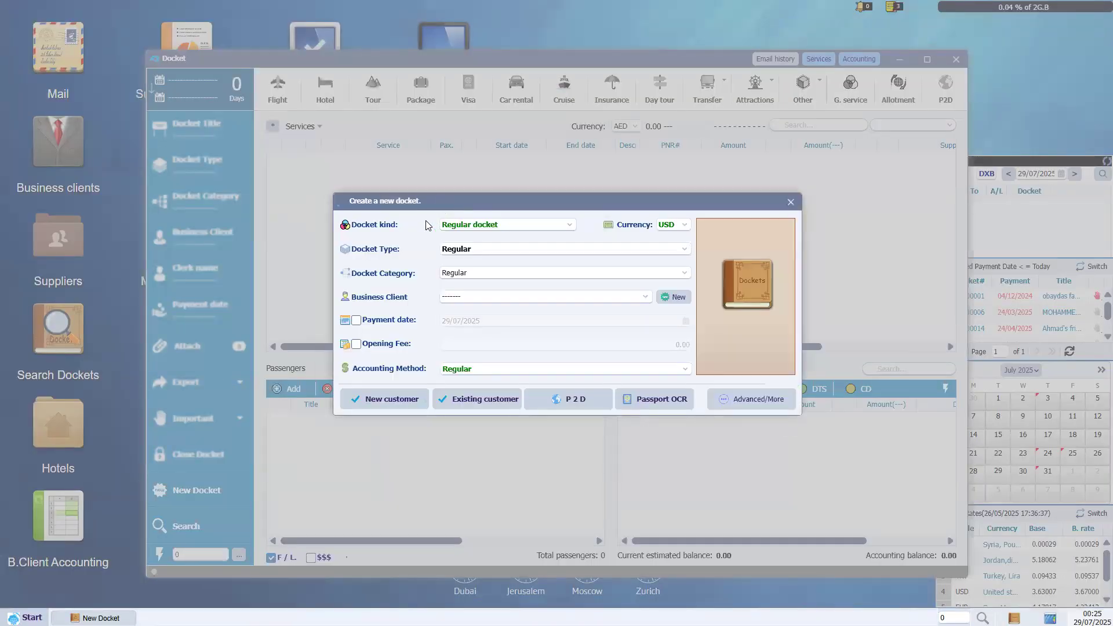
click(567, 224)
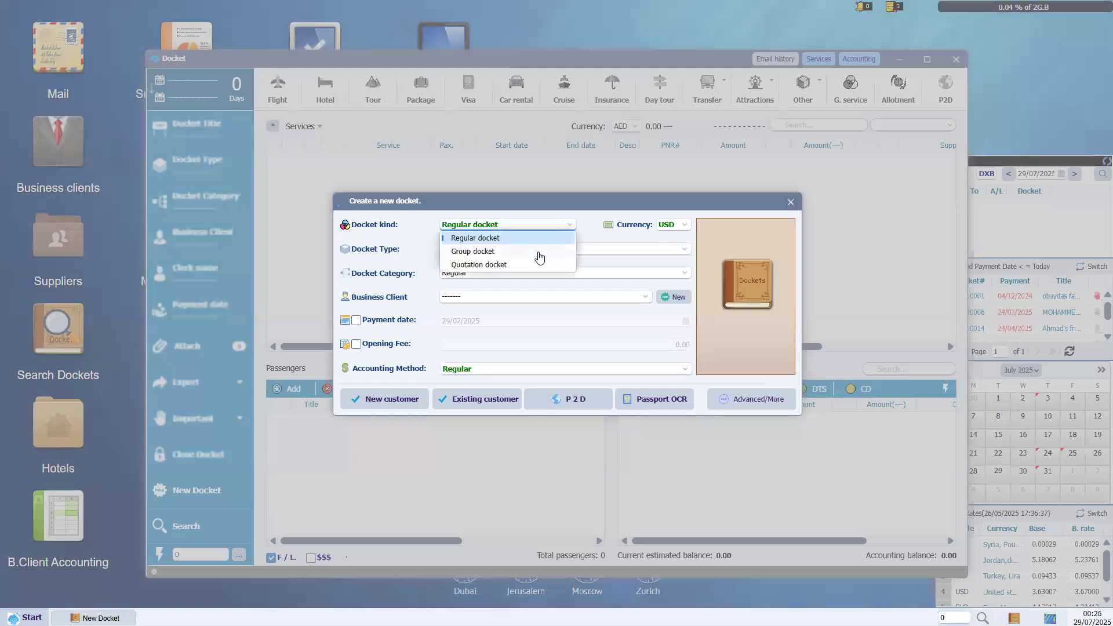
click(558, 229)
click(679, 229)
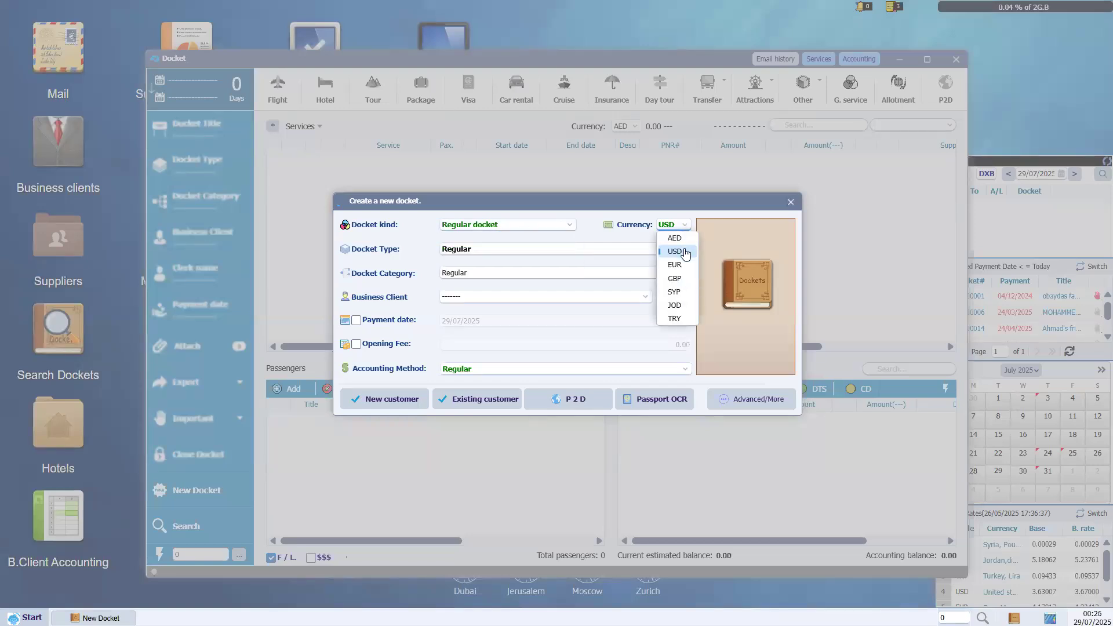
click(684, 251)
Step: Keep the docket type and docket category as Regular and enable the payment date
click(690, 253)
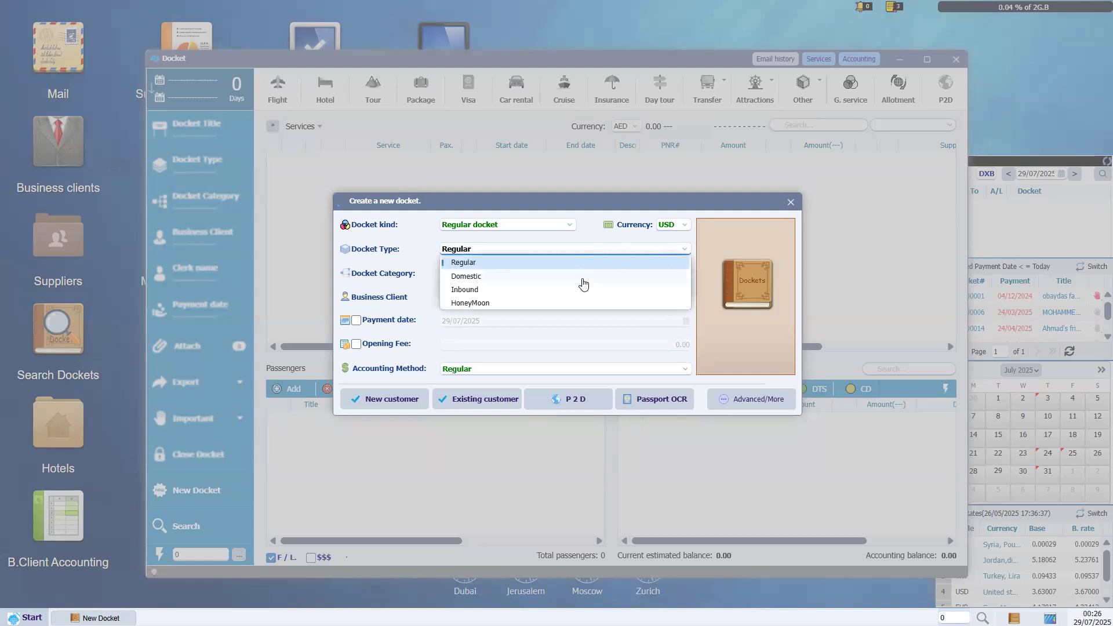
click(682, 251)
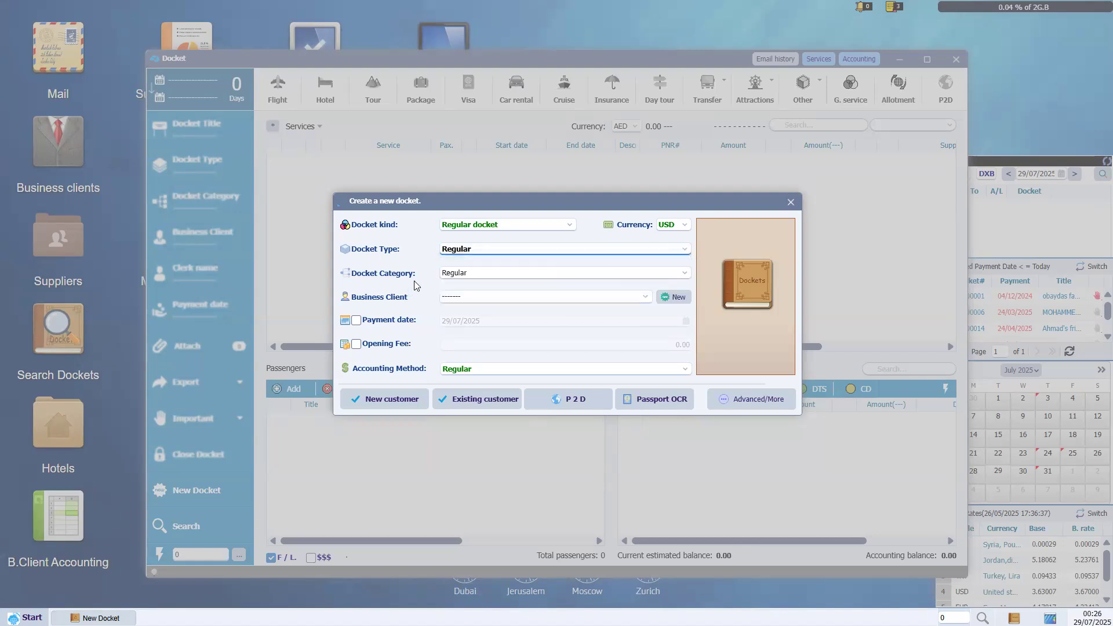
click(682, 274)
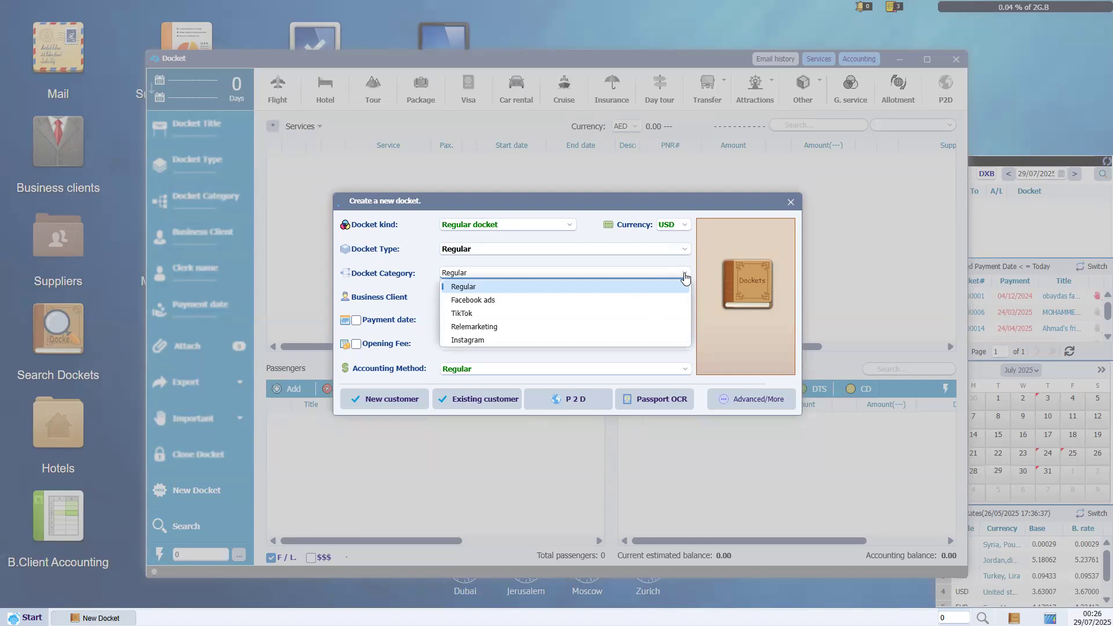
click(668, 277)
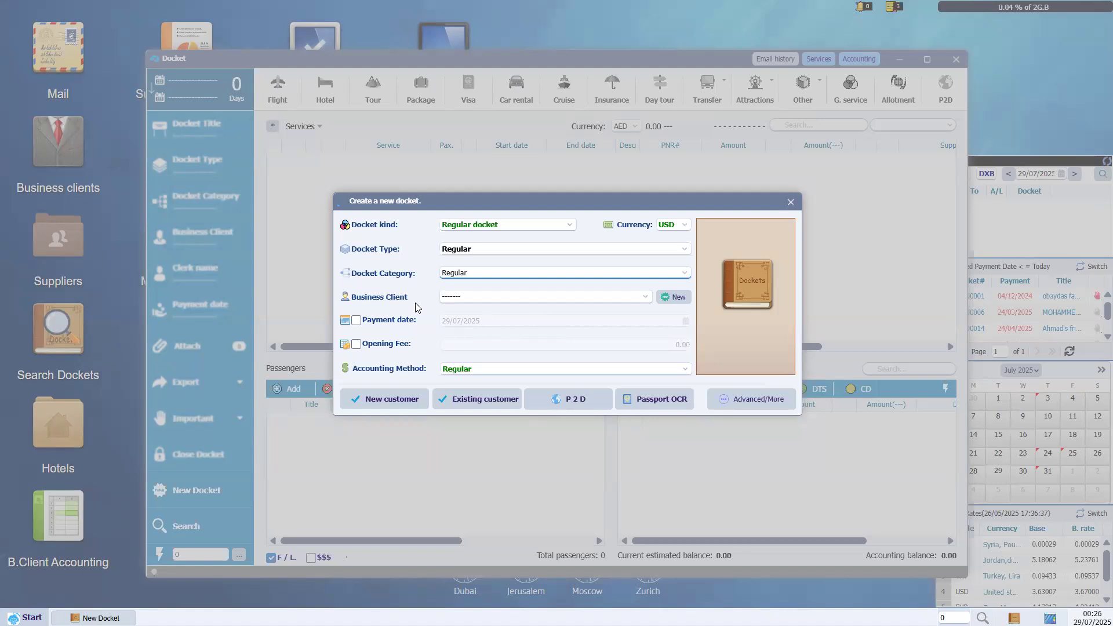
click(392, 320)
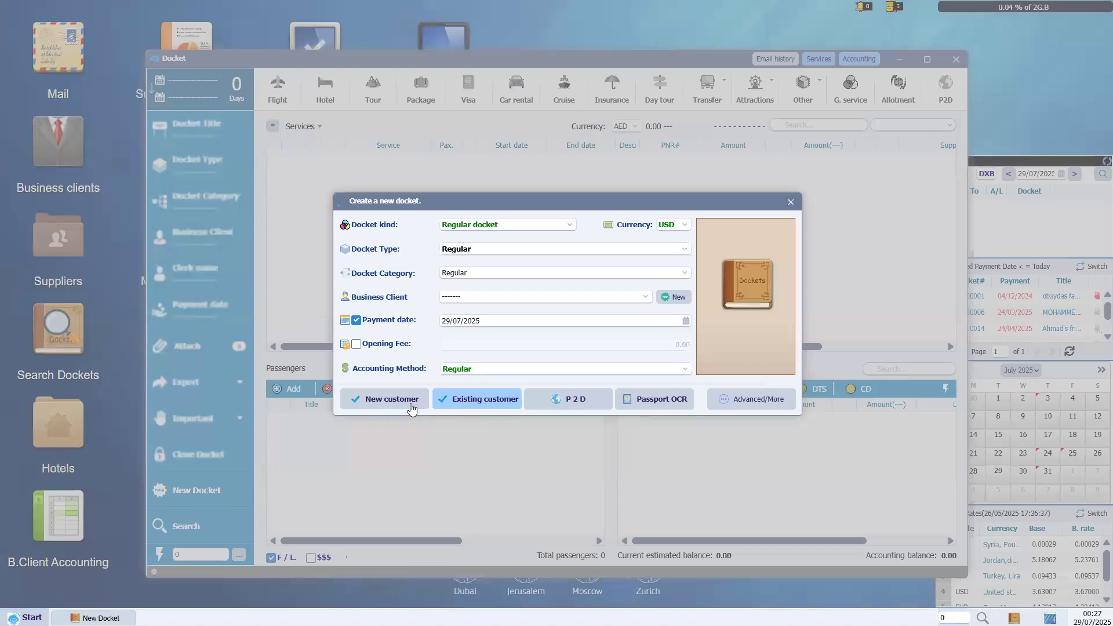
Step: Open a new customer record for the docket and enter the customer's first and last name
click(392, 400)
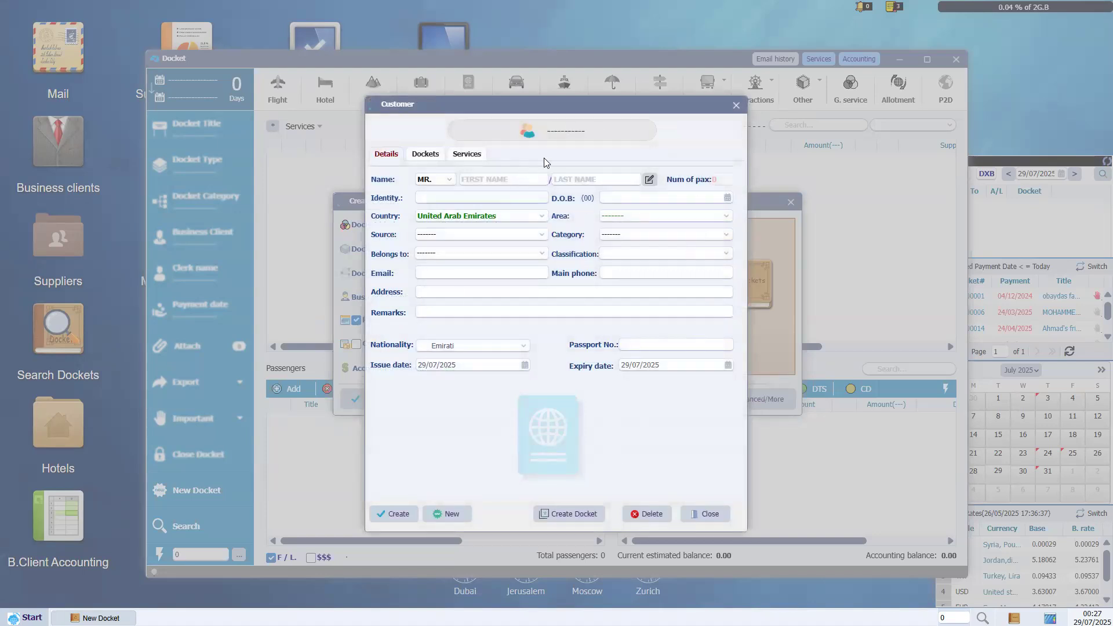
click(526, 179)
text(DANI)
key(Tab)
text(DANI)
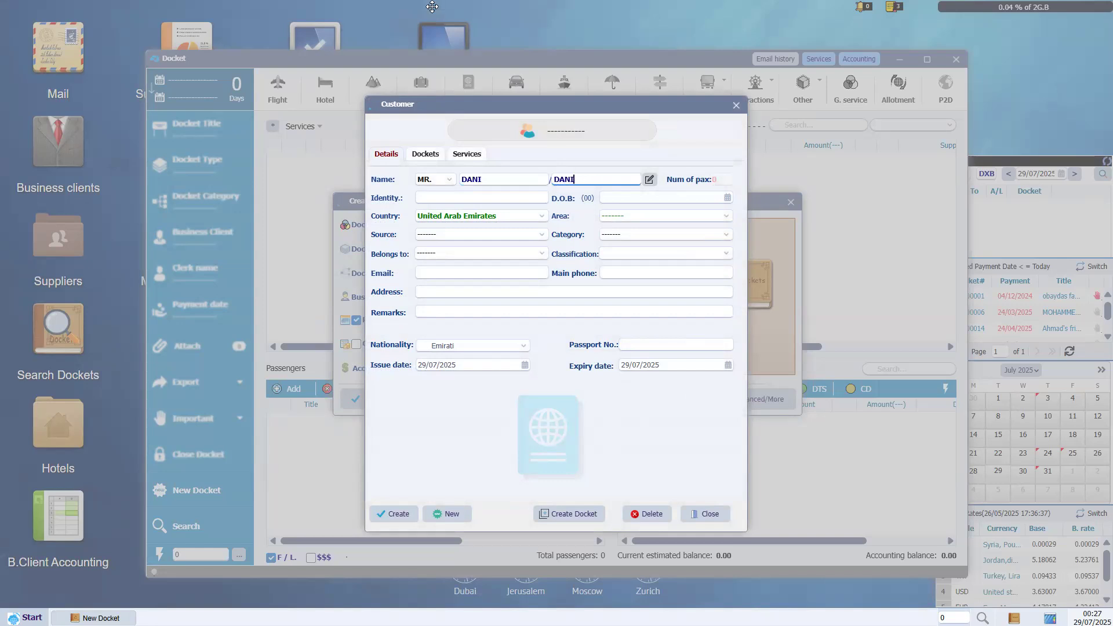
Step: Fill in the customer's identity number and date of birth
click(525, 202)
text(123)
click(631, 196)
text(01)
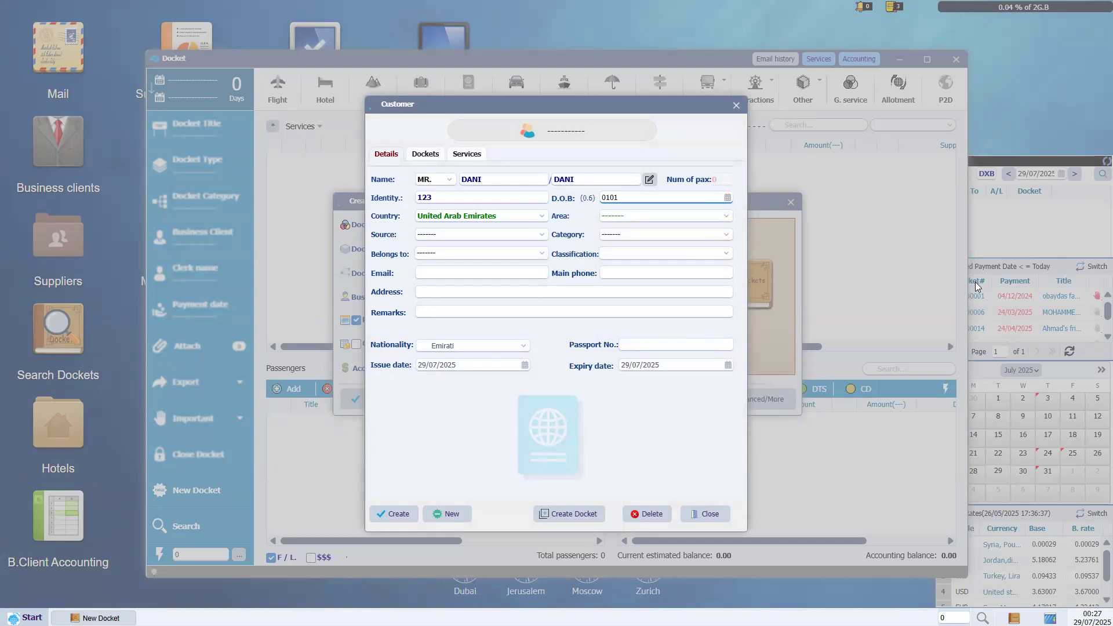
text(/01/2000)
key(Tab)
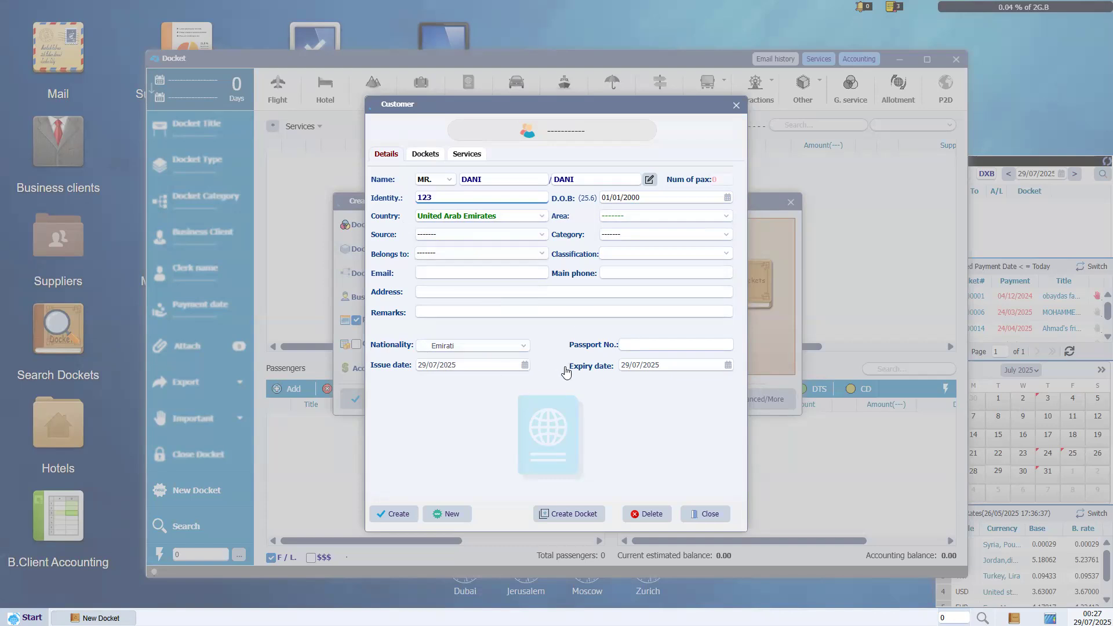
Step: Enter the customer's passport number, set its expiry date to 29/07/2028, and create the customer
click(672, 344)
text(234)
click(673, 368)
key(BackSpace)
text(8)
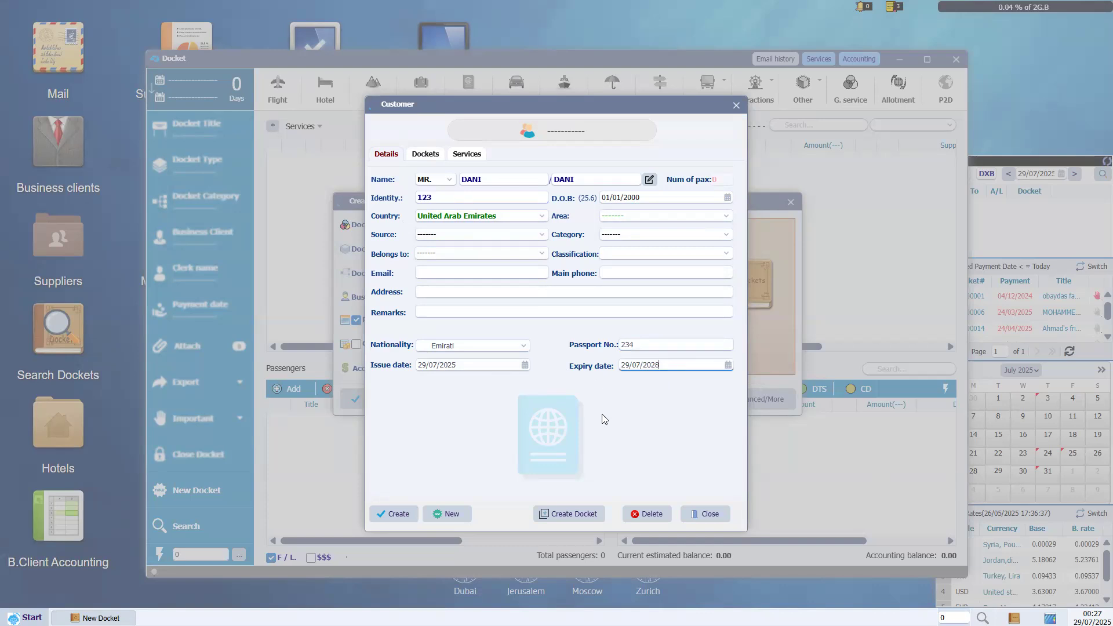
click(394, 514)
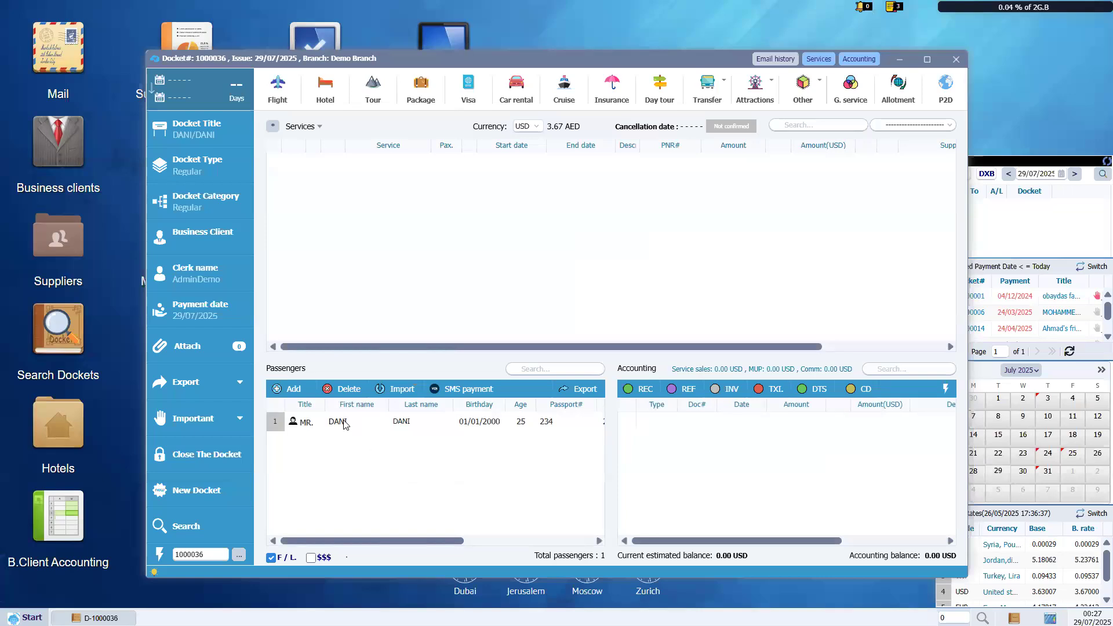
Step: Add the existing customers in CRM rows 15 and 25 to the docket as passengers
click(344, 423)
click(295, 389)
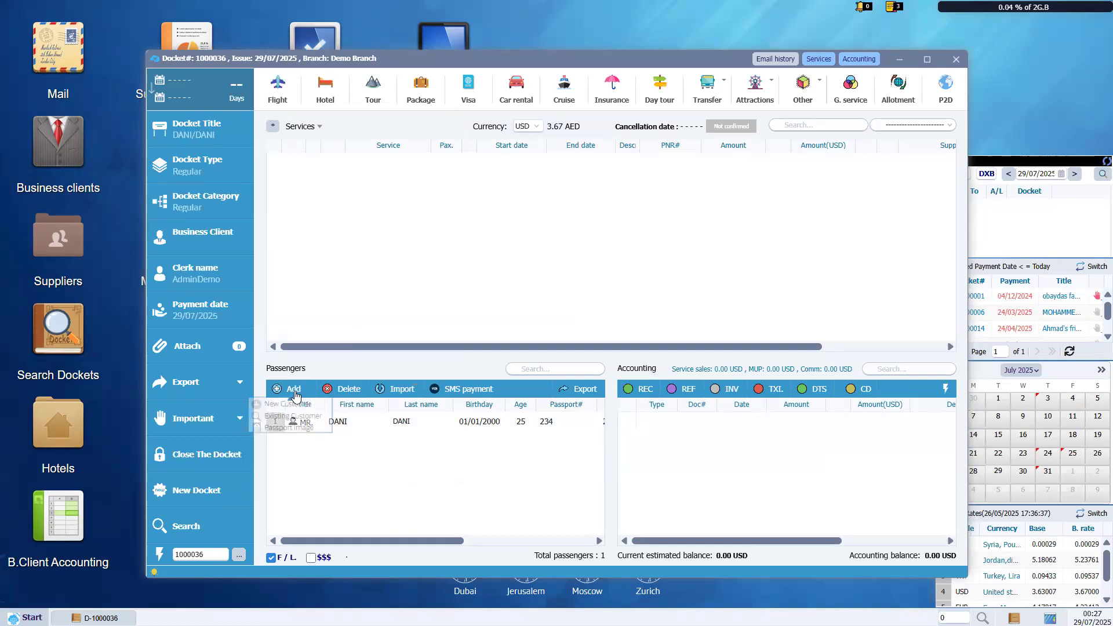
click(321, 422)
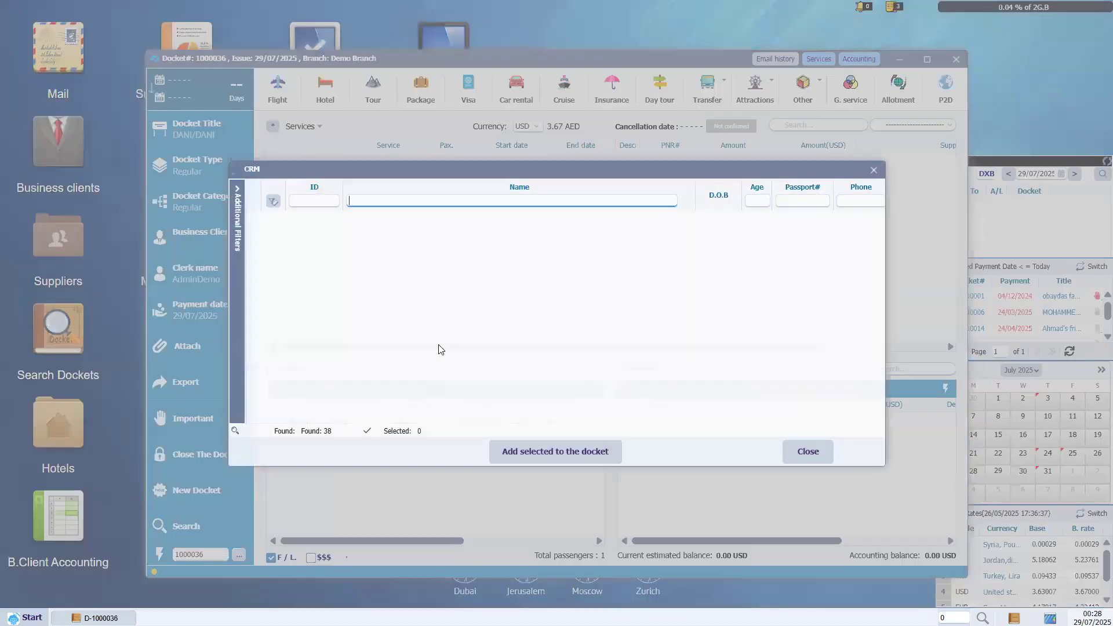
click(254, 405)
click(253, 244)
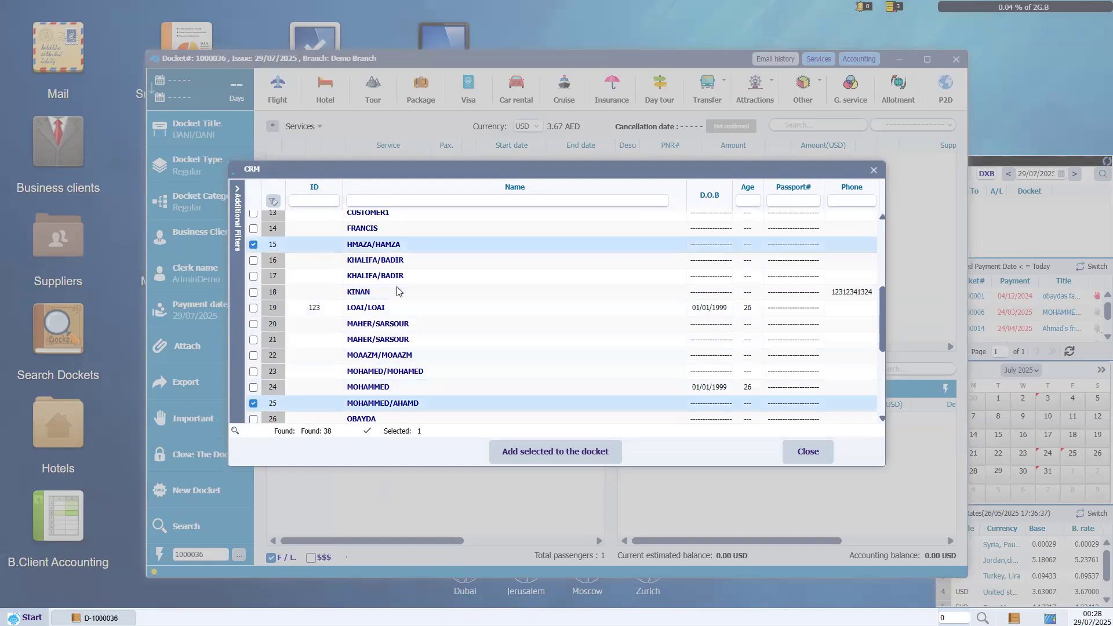
click(562, 452)
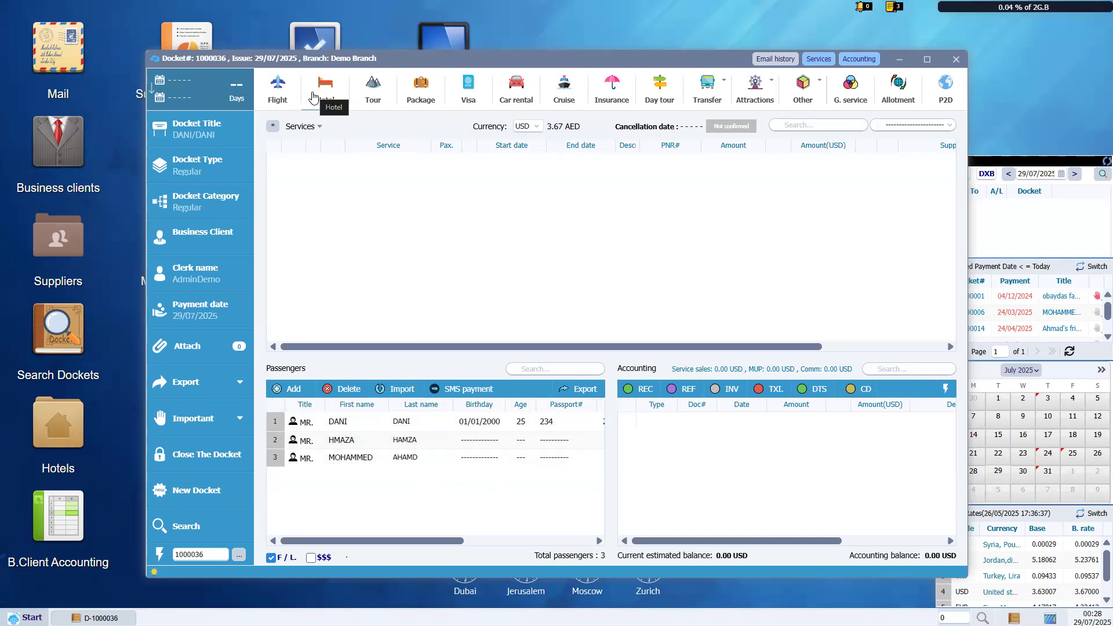
Step: Start a new flight service in the docket with emirates airlines as the supplier
click(286, 90)
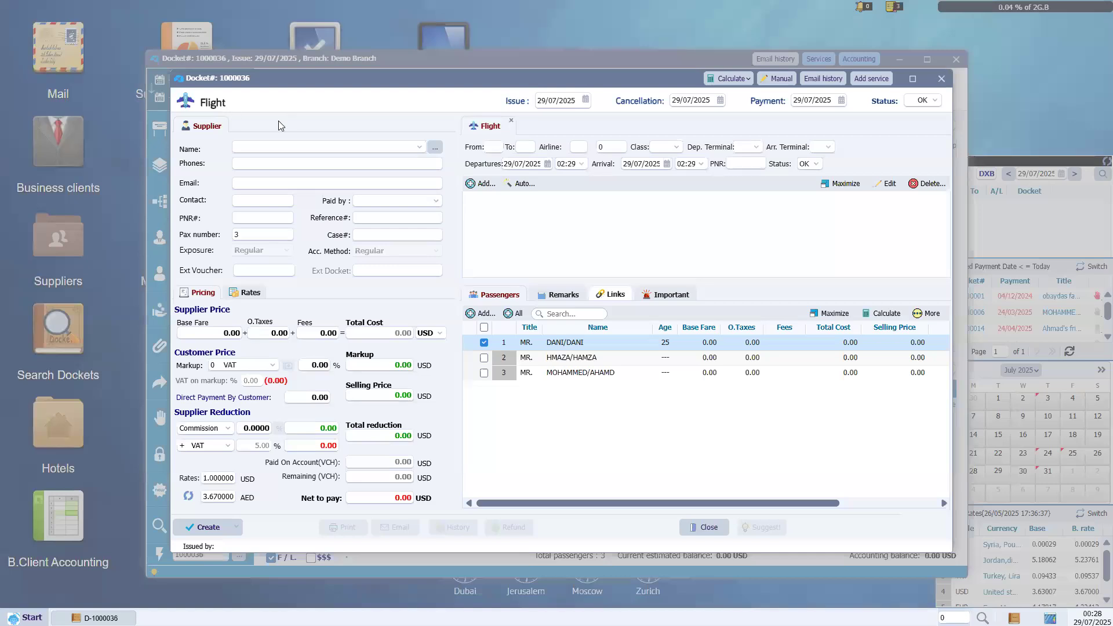
click(420, 146)
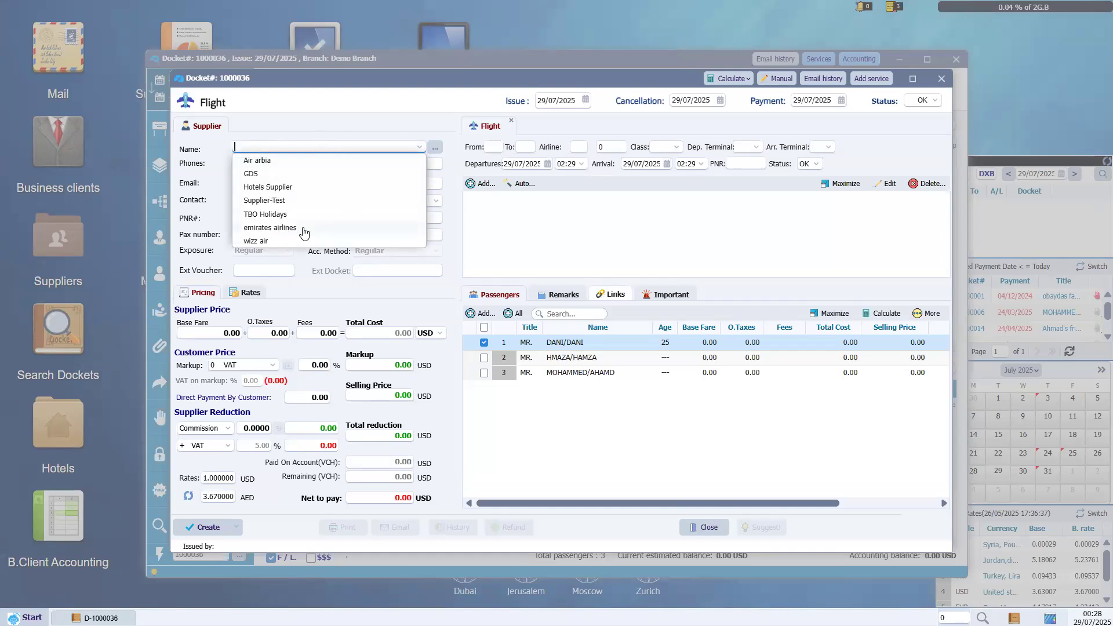
click(304, 229)
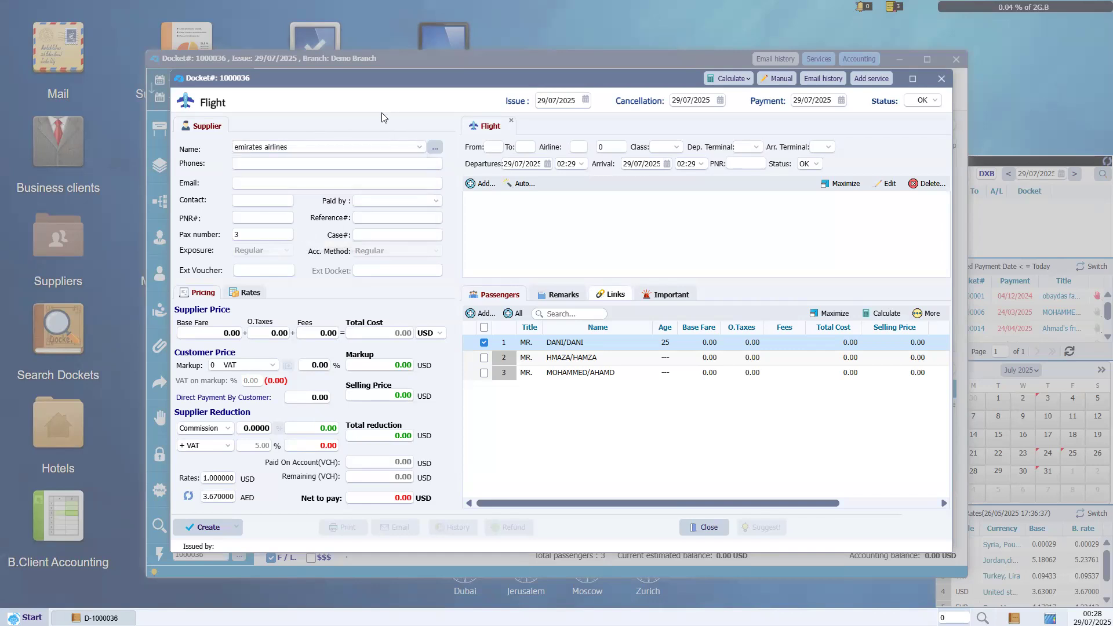
Step: Define the outbound flight from DXB to BKK with airline EK and flight number 234
click(489, 149)
text(DXB)
key(Tab)
text(BKK)
key(Tab)
text(EK)
key(Tab)
text(234)
key(Tab)
Step: Set the outbound flight's class to E, departure terminal to 3 and arrival terminal to 2
click(676, 150)
click(670, 210)
key(Tab)
text(3)
key(Tab)
text(2)
click(859, 155)
Step: Set the outbound departure to 01/08/2025 at 10:00
click(547, 164)
click(601, 179)
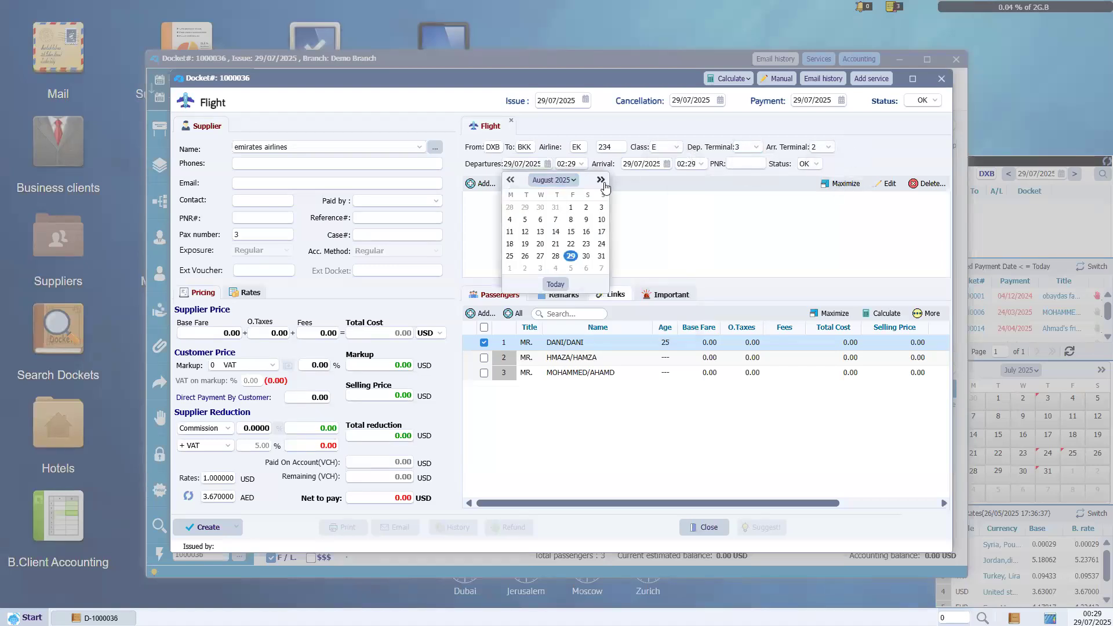
click(570, 209)
click(576, 164)
double_click(576, 165)
text(10)
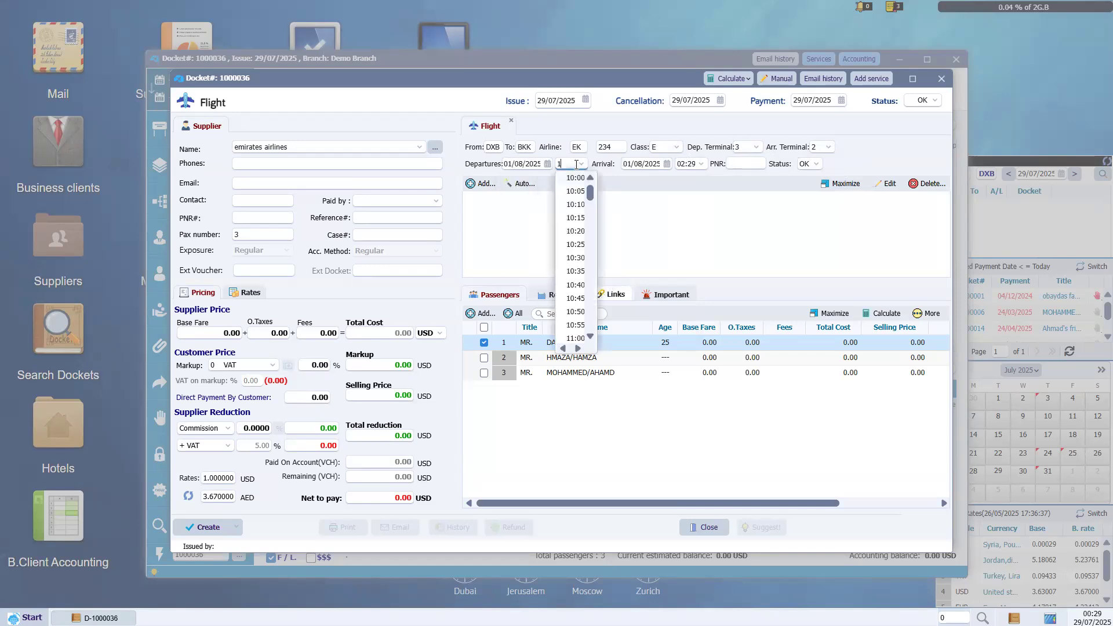
click(585, 176)
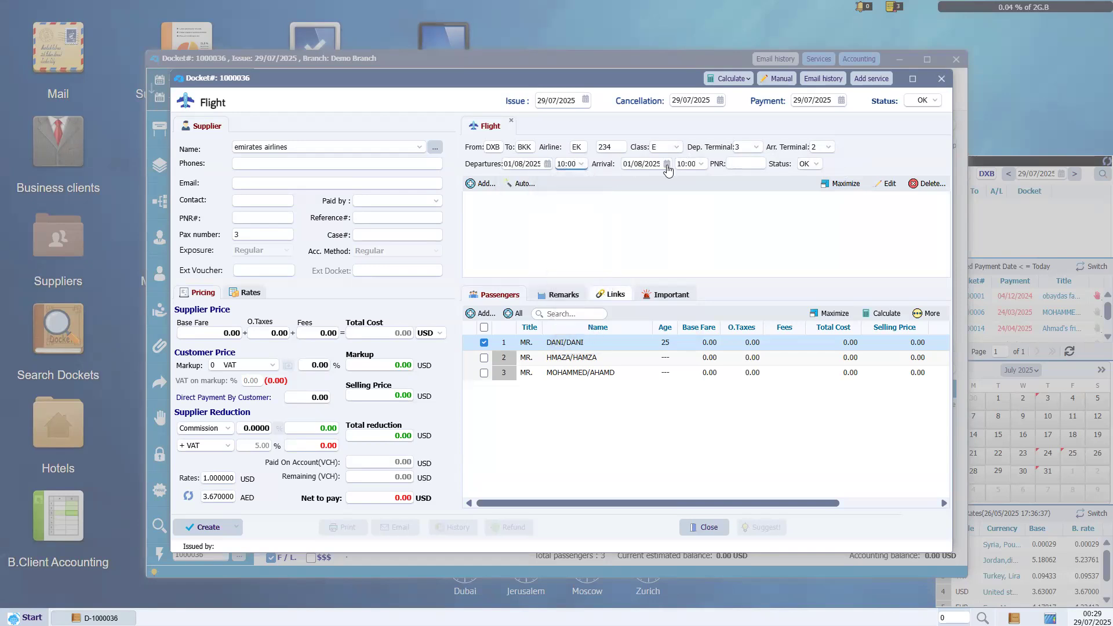
Step: Set the outbound arrival time to 17:00 and add the segment to the flight list
double_click(690, 165)
text(17)
click(684, 175)
click(484, 184)
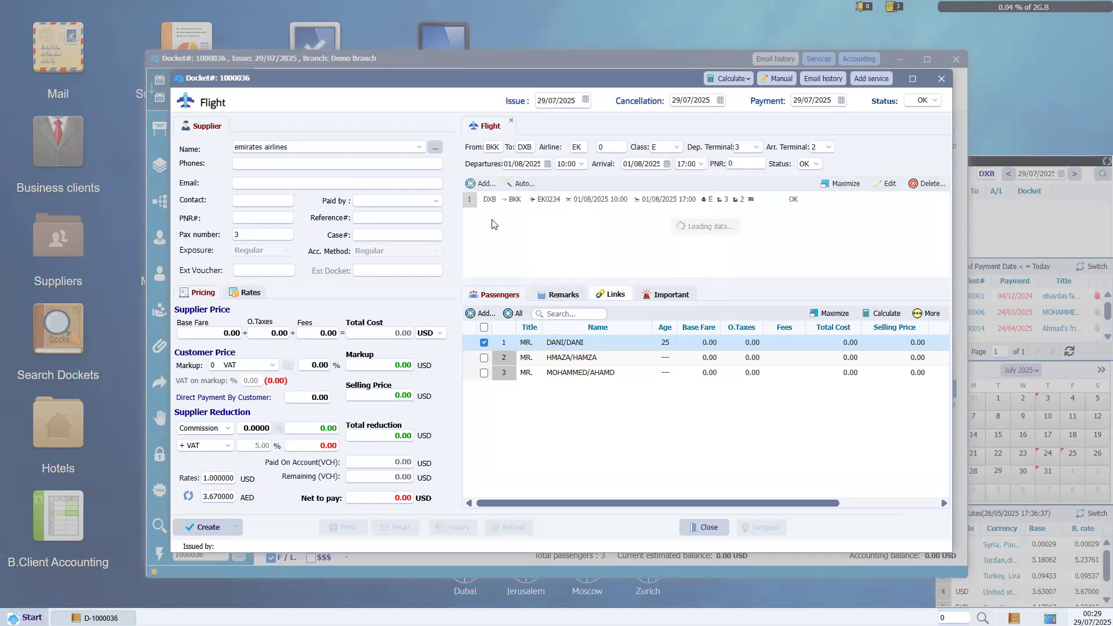
click(495, 207)
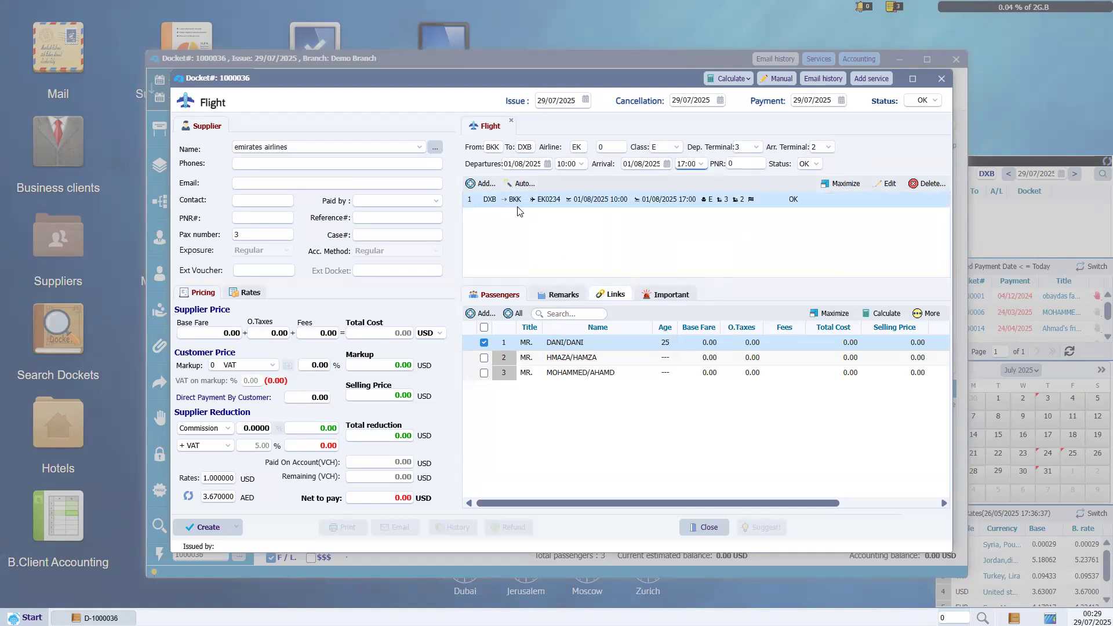
click(553, 255)
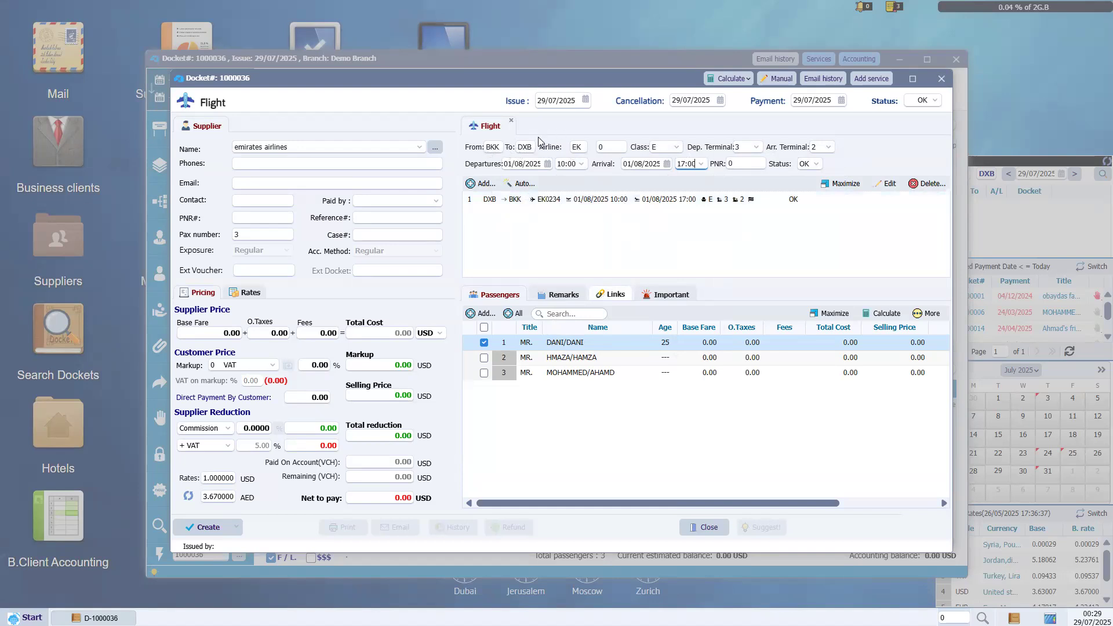
Step: Give the BKK to DXB return flight number 235, departure terminal 1 and arrival terminal 4
click(606, 146)
text(235)
click(750, 150)
text(1)
click(825, 149)
text(4)
Step: Set the return departure to 13/08/2025 at 20:00
click(549, 165)
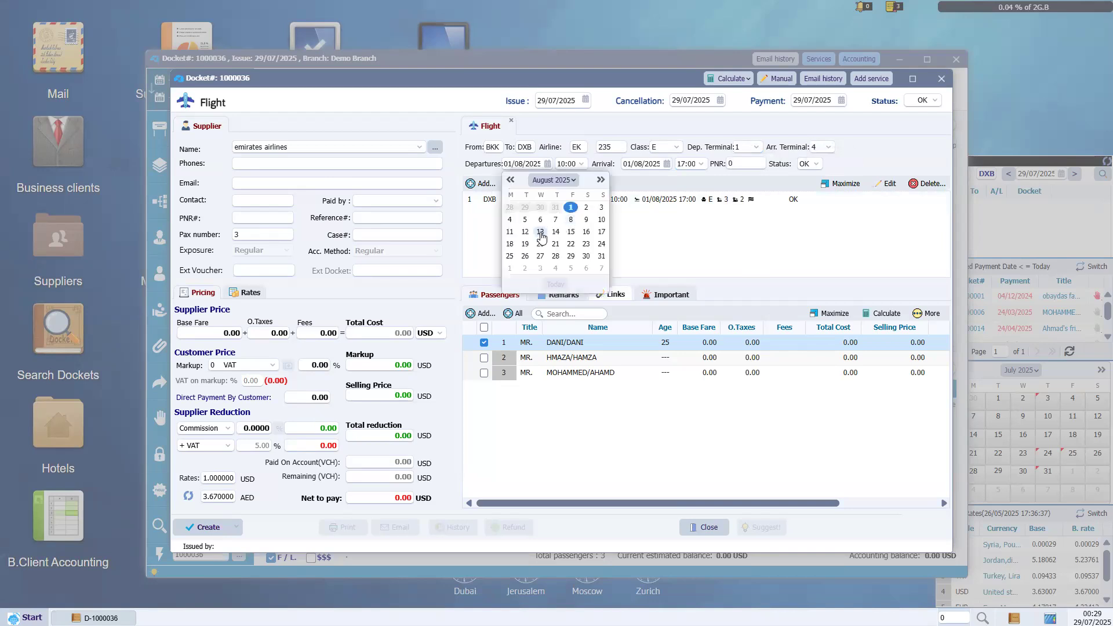
click(541, 238)
click(580, 166)
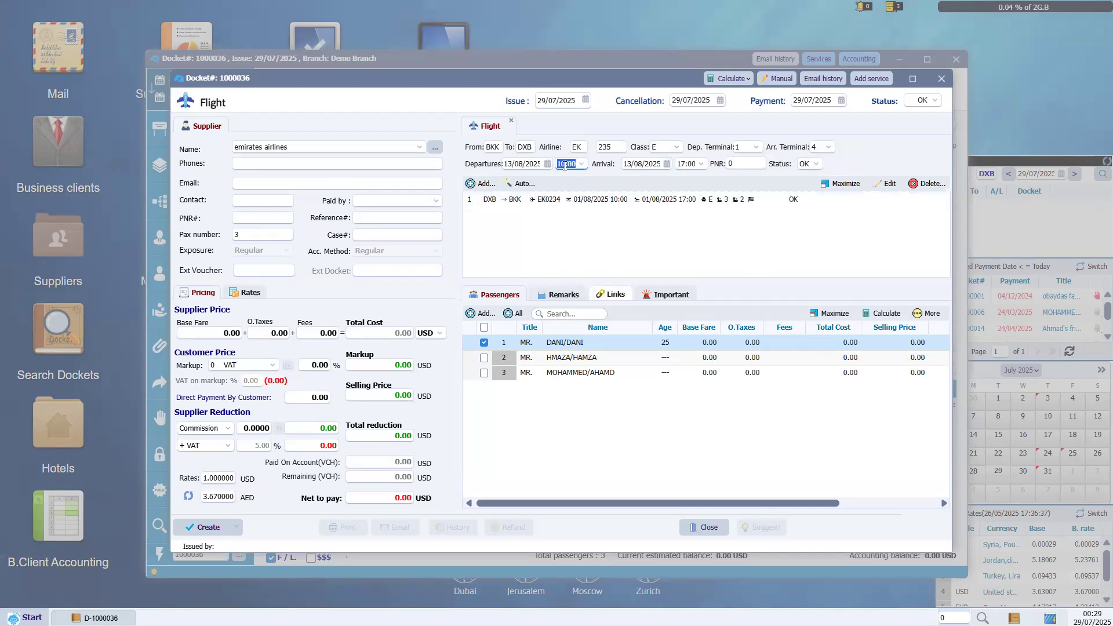
text(20)
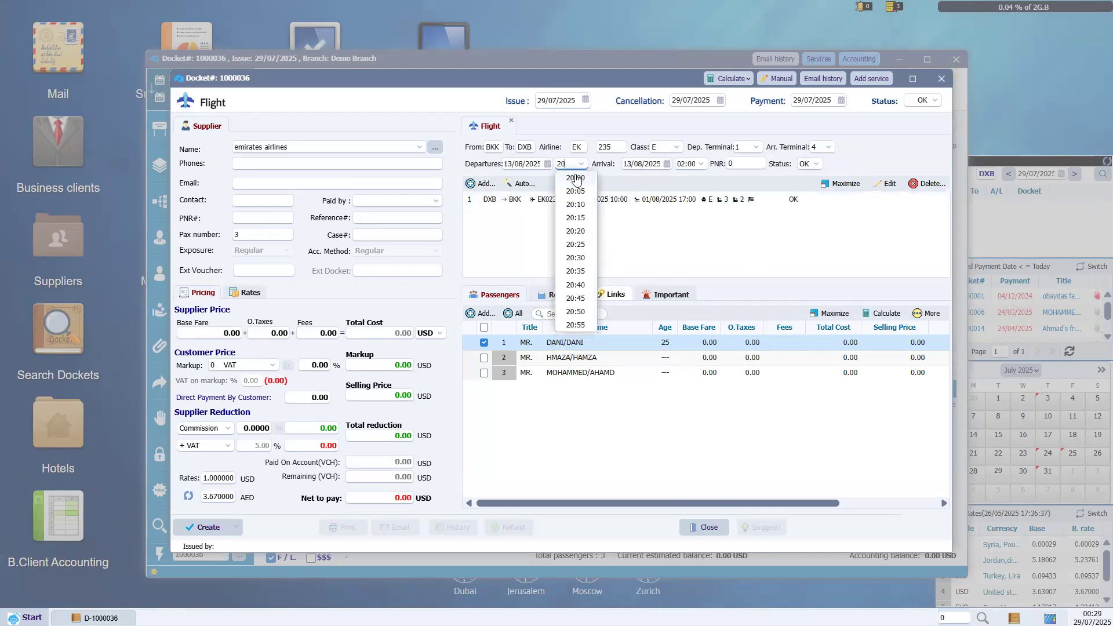
click(575, 179)
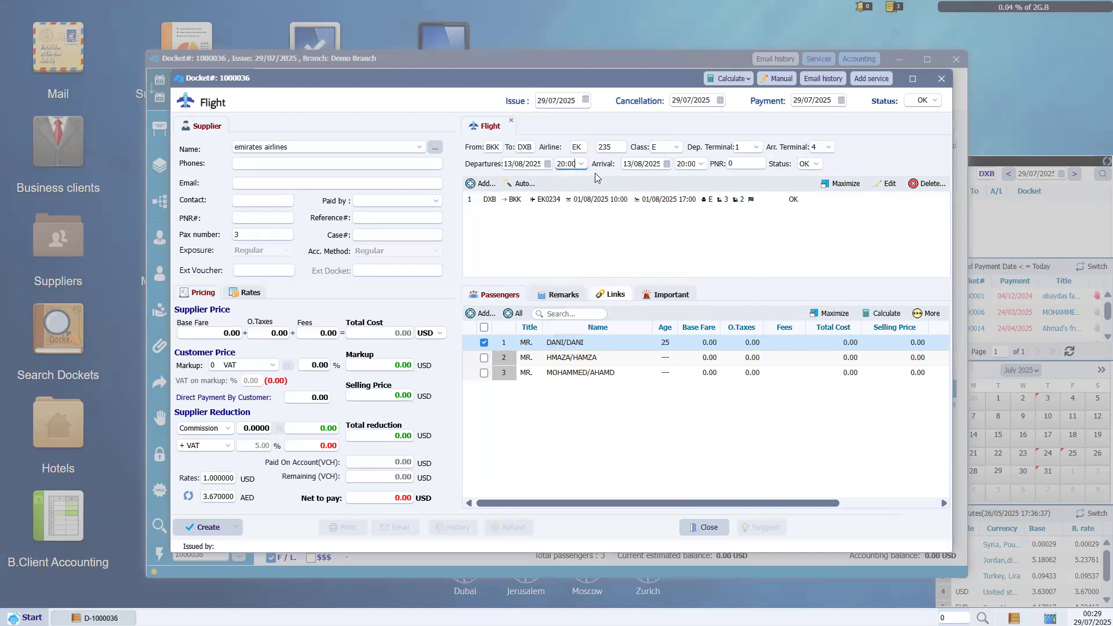
Step: Set the return arrival to 14/08/2025 at 02:00 and add the segment to the flight list
click(667, 164)
click(676, 232)
click(689, 165)
text(02)
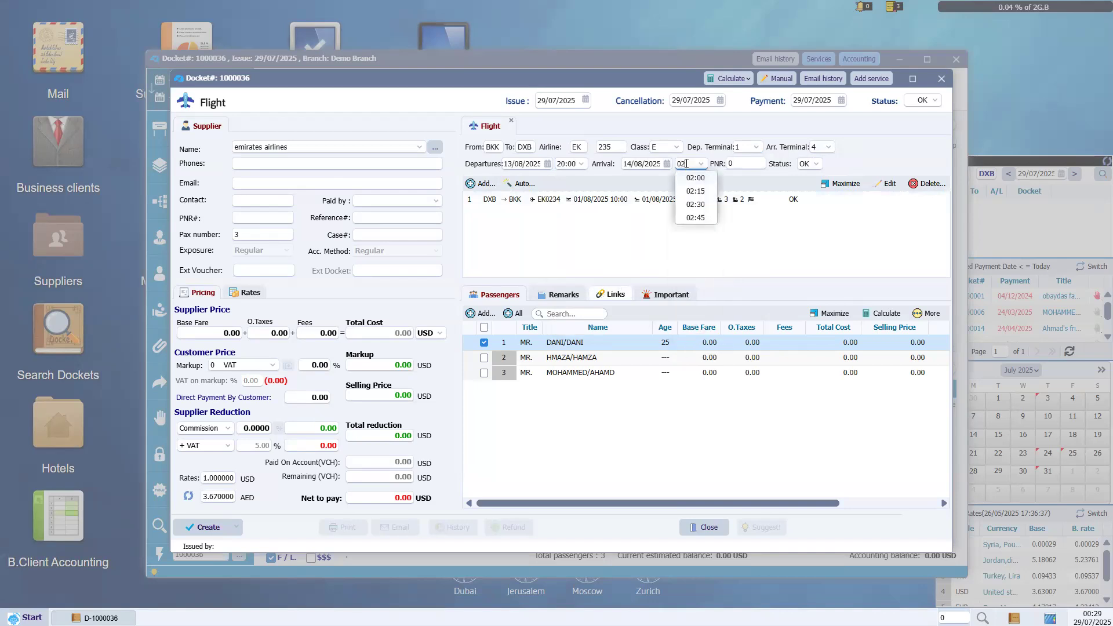
key(Tab)
click(481, 183)
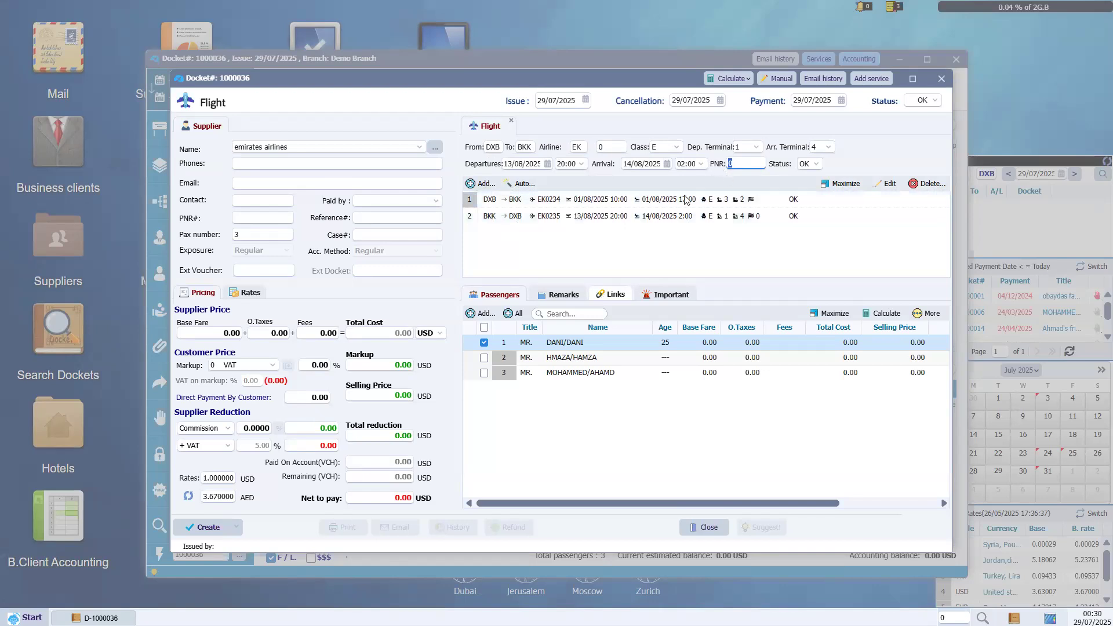
click(691, 132)
Step: Give the first passenger a base fare of 230, other taxes of 50 and a selling price of 310
click(483, 343)
click(704, 345)
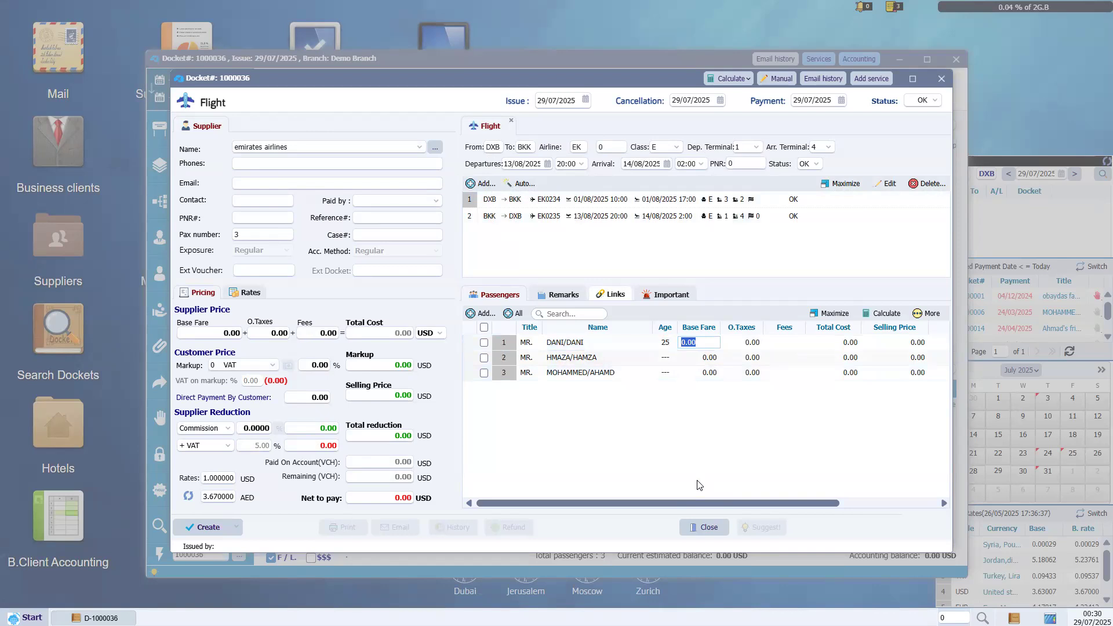
text(230)
click(749, 343)
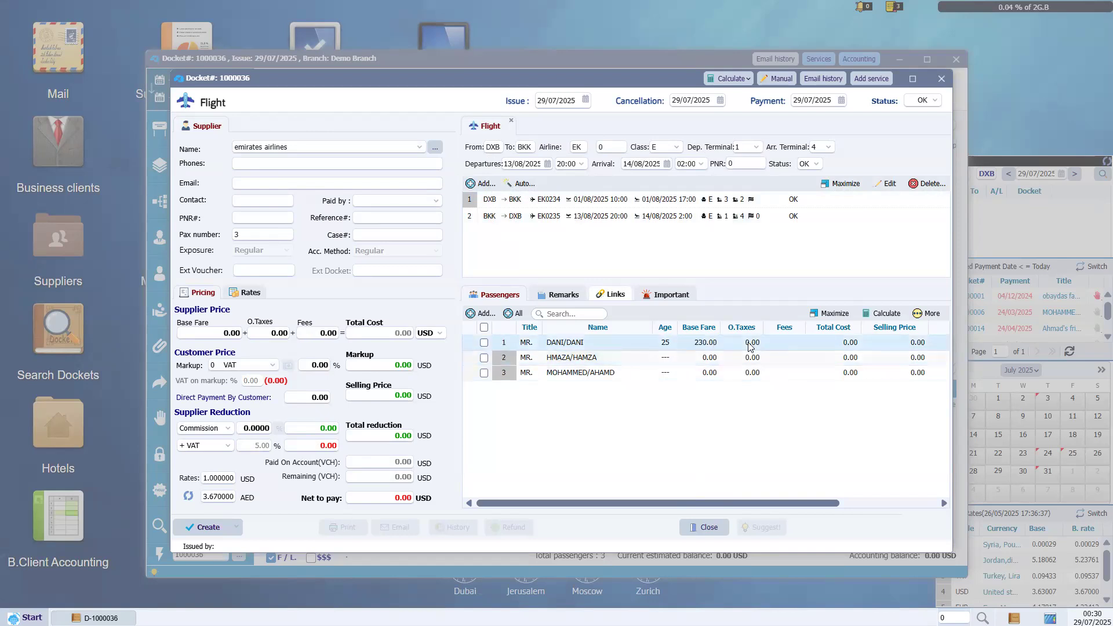
click(748, 342)
text(50)
click(746, 385)
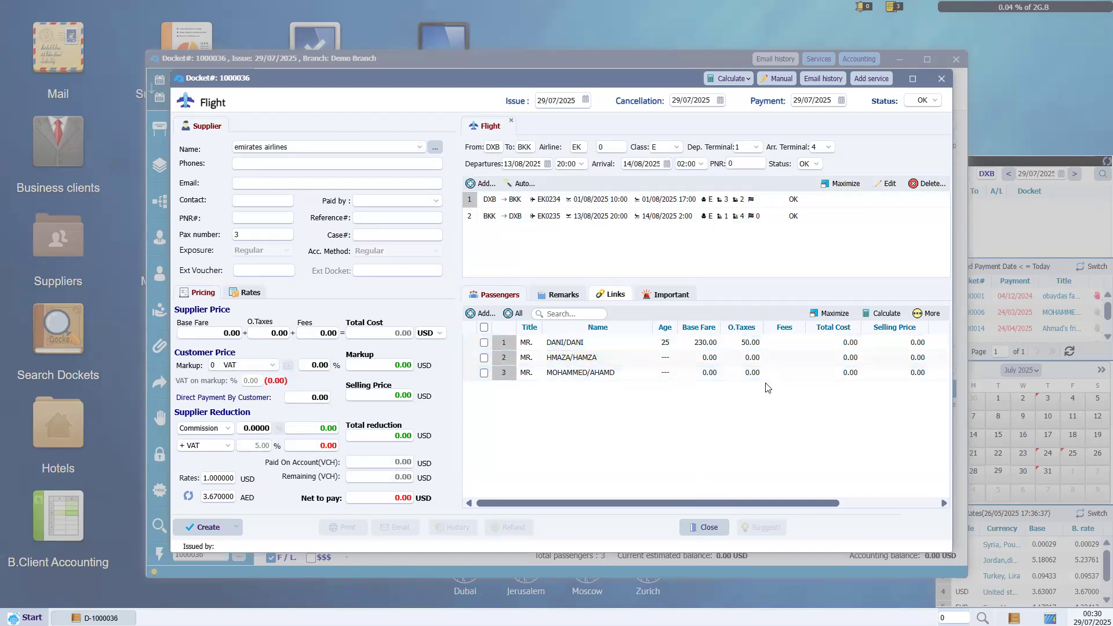
click(914, 343)
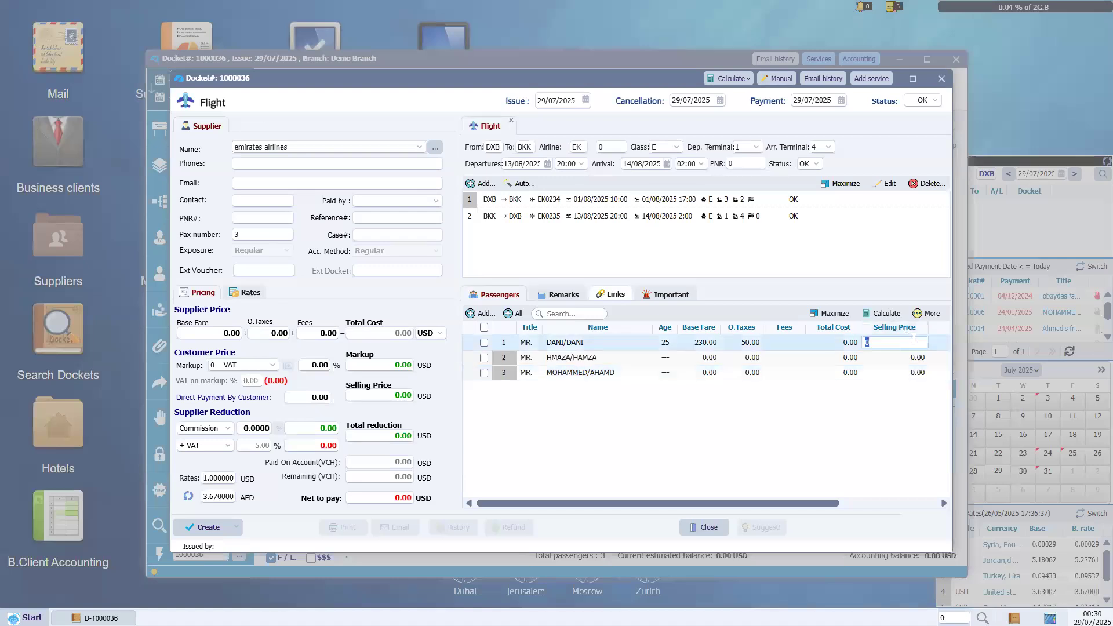
text(310)
click(857, 419)
Step: Copy the first passenger's amounts to all passengers and calculate the flight's pricing from the passenger list
right_click(637, 339)
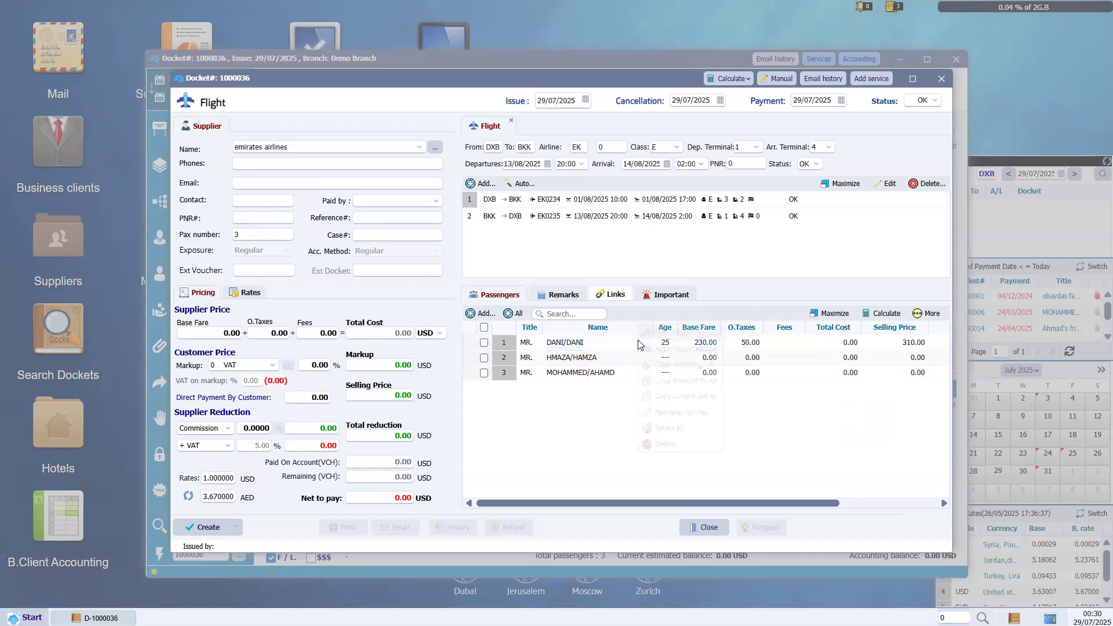
click(672, 386)
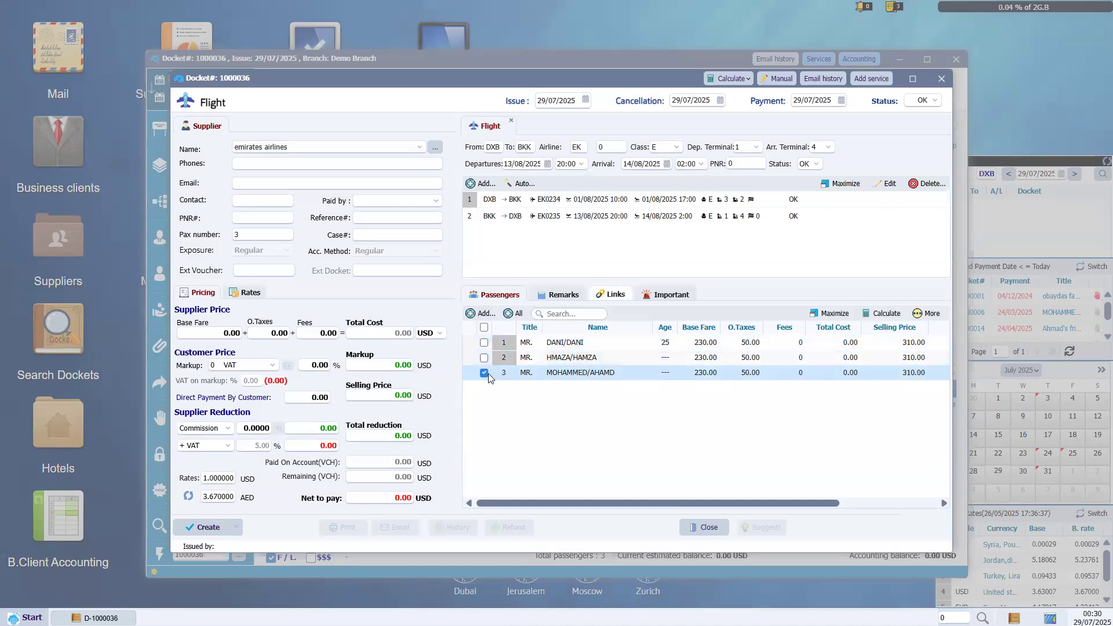
click(777, 372)
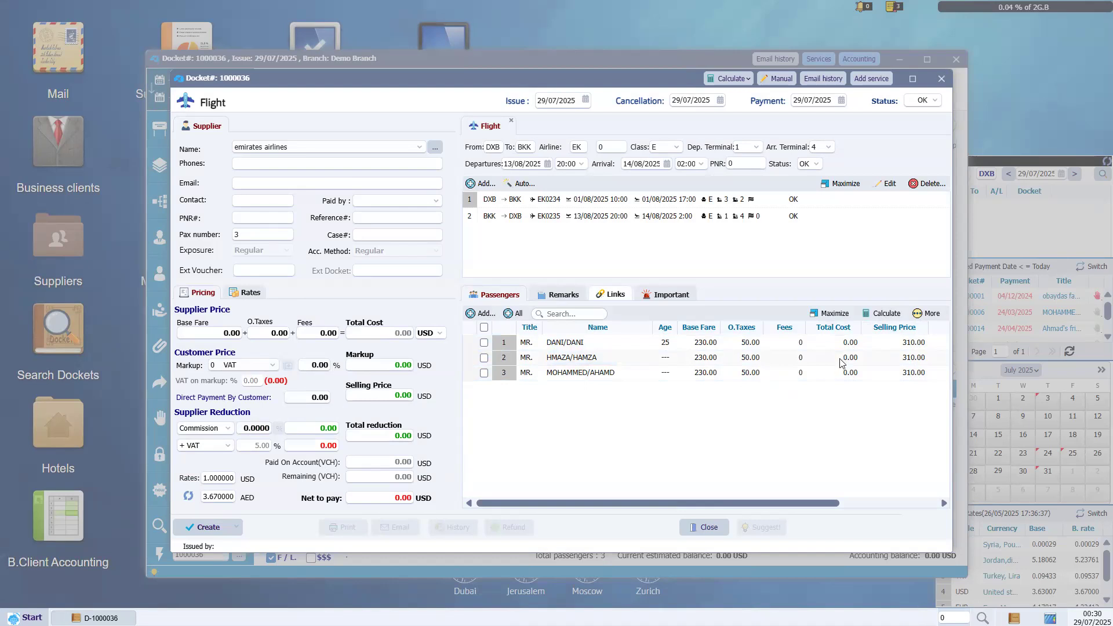
click(875, 317)
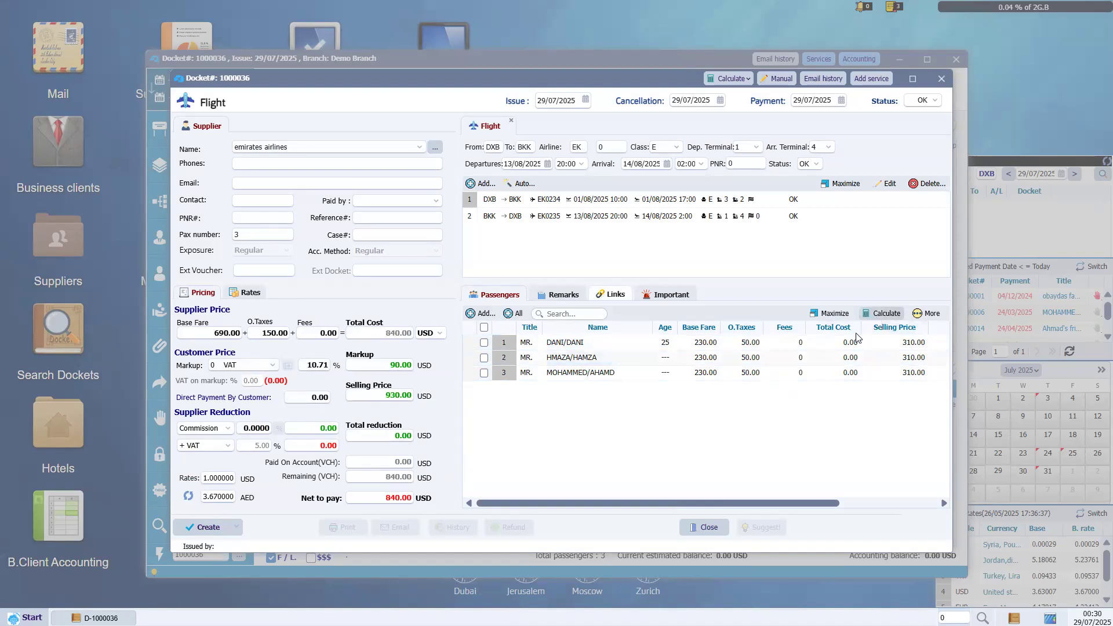
Step: Review the flight's base fare, taxes, total cost and markup VAT options, and create the flight service
click(219, 333)
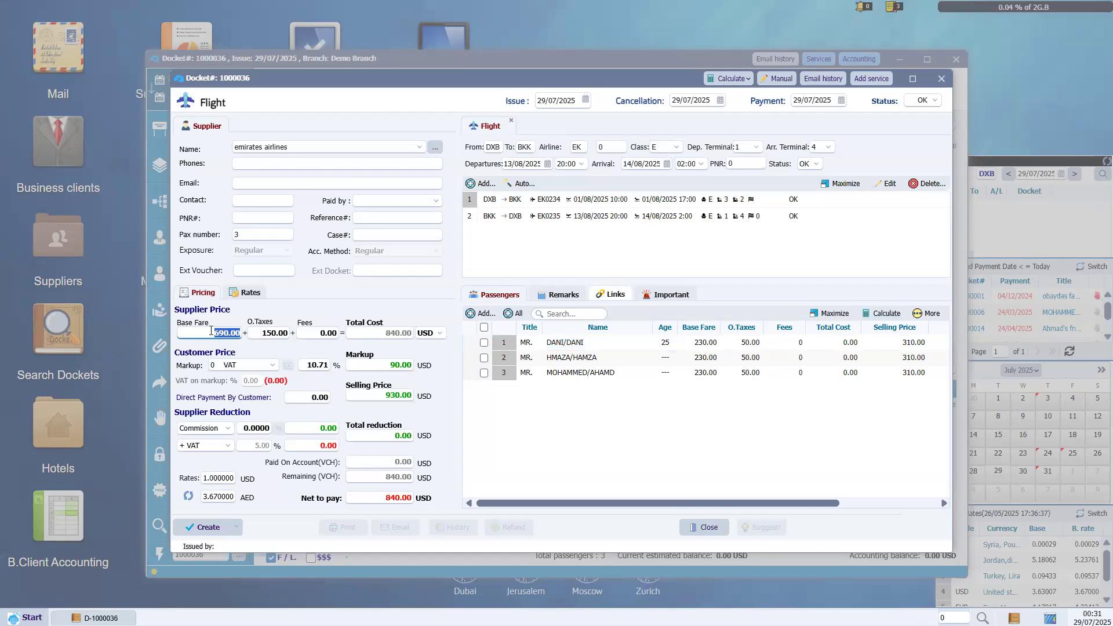
click(276, 332)
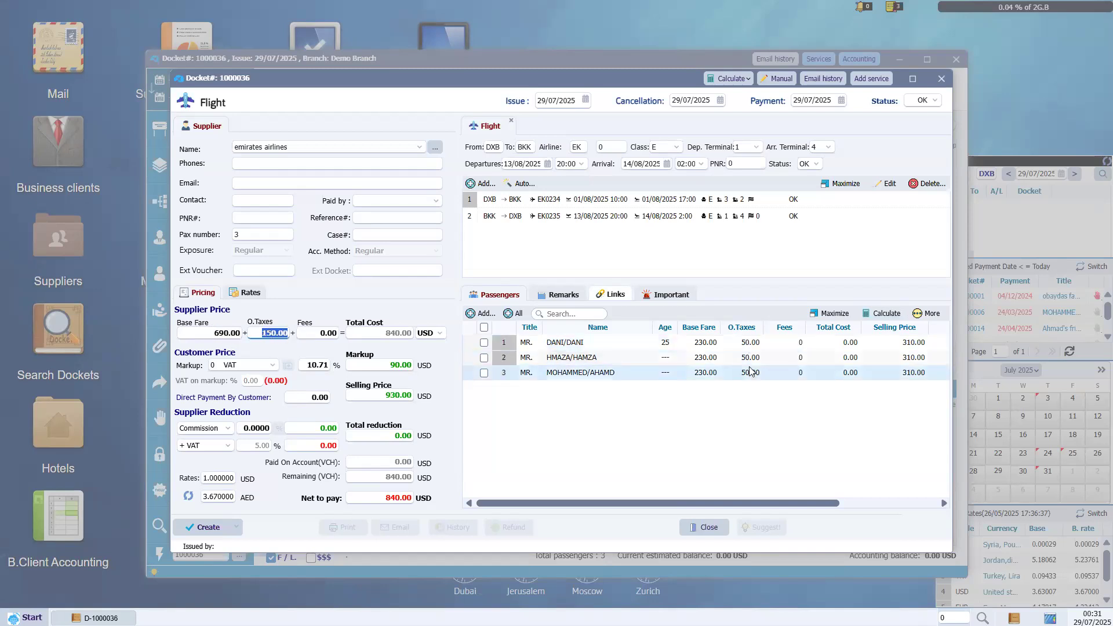
click(385, 334)
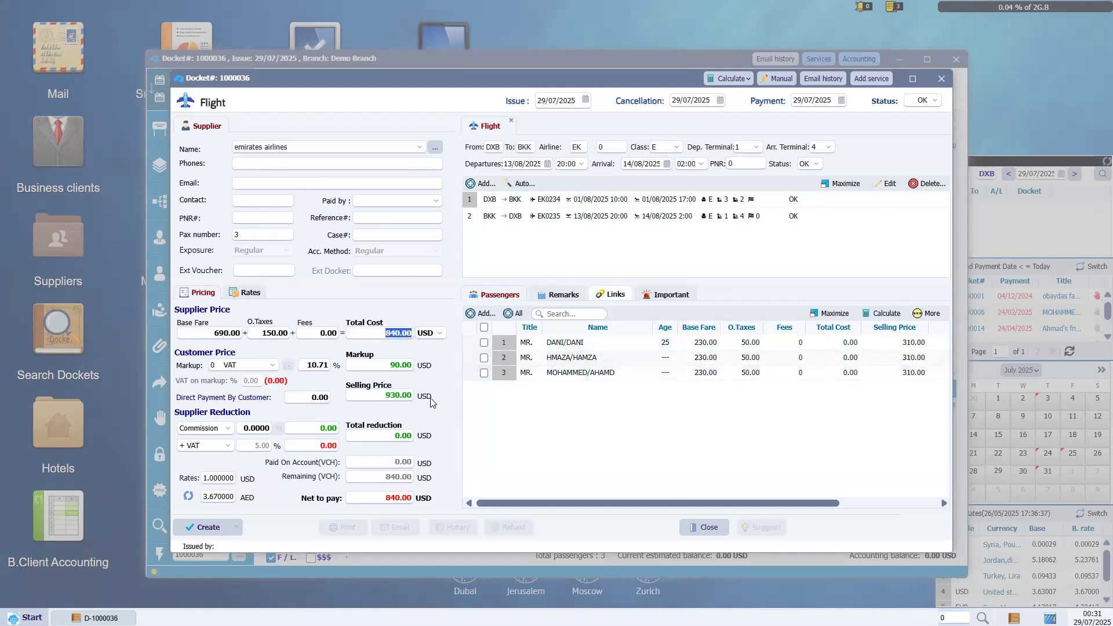
click(391, 334)
click(272, 367)
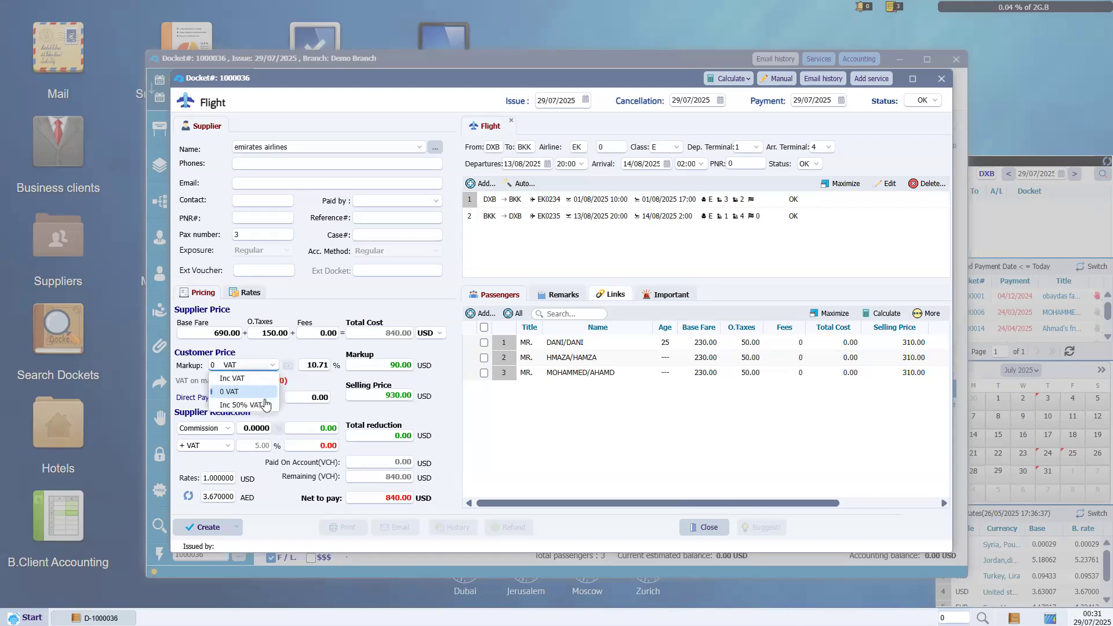
click(272, 367)
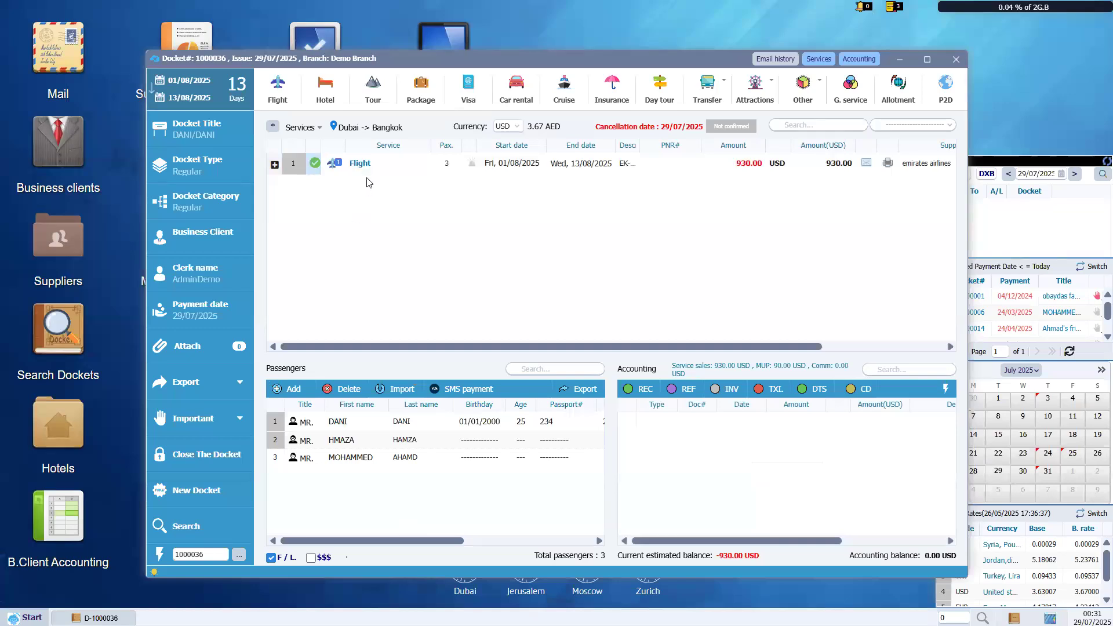
Step: Start a new hotel service in the docket with TBO Holidays as the supplier
mouse_move(508, 164)
click(334, 98)
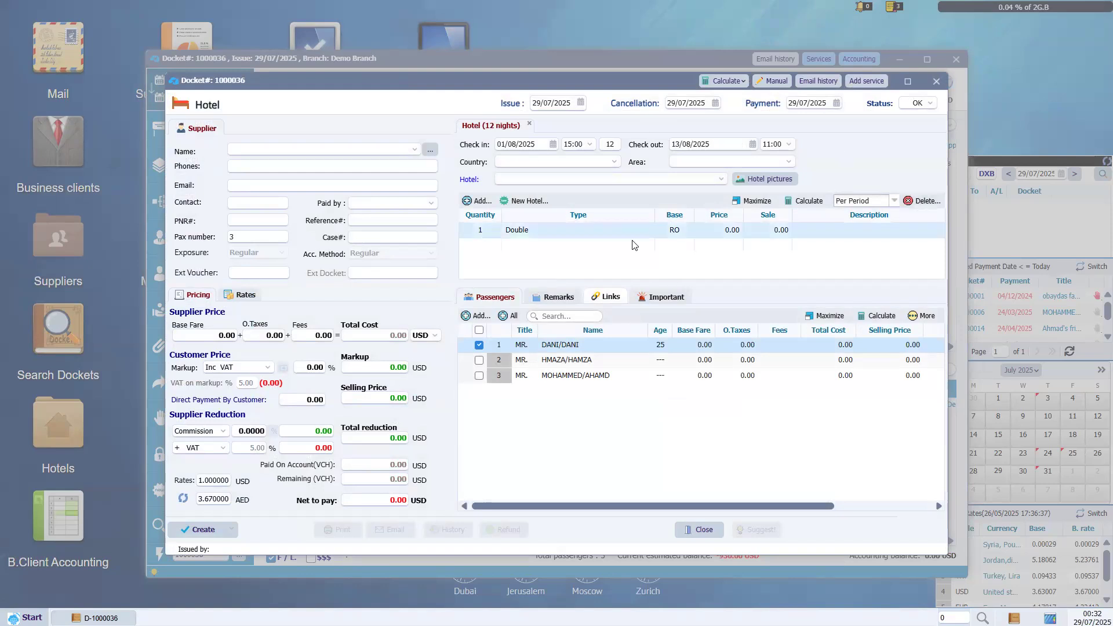
click(414, 150)
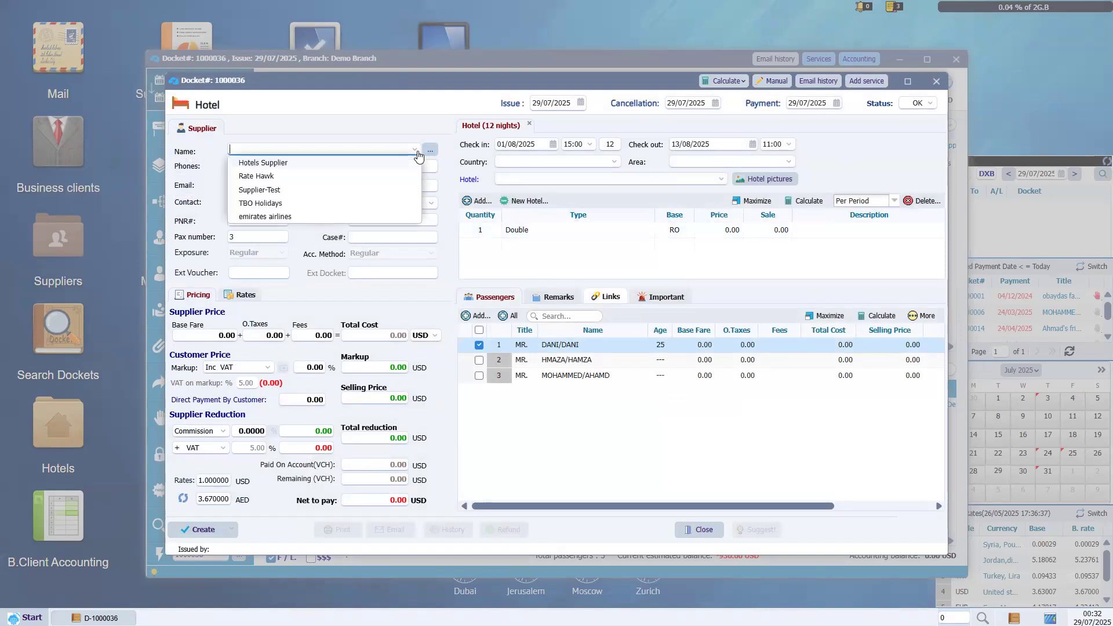
click(367, 204)
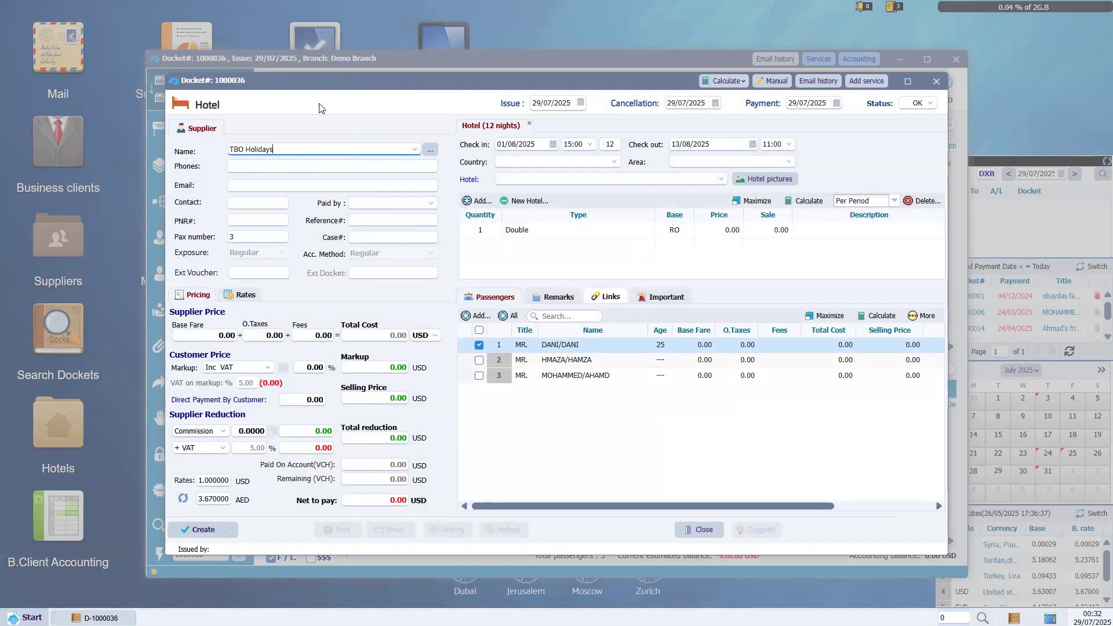
Step: Set the hotel's country to Thailand, the area to Bangkok and the hotel name to Hilton
click(505, 163)
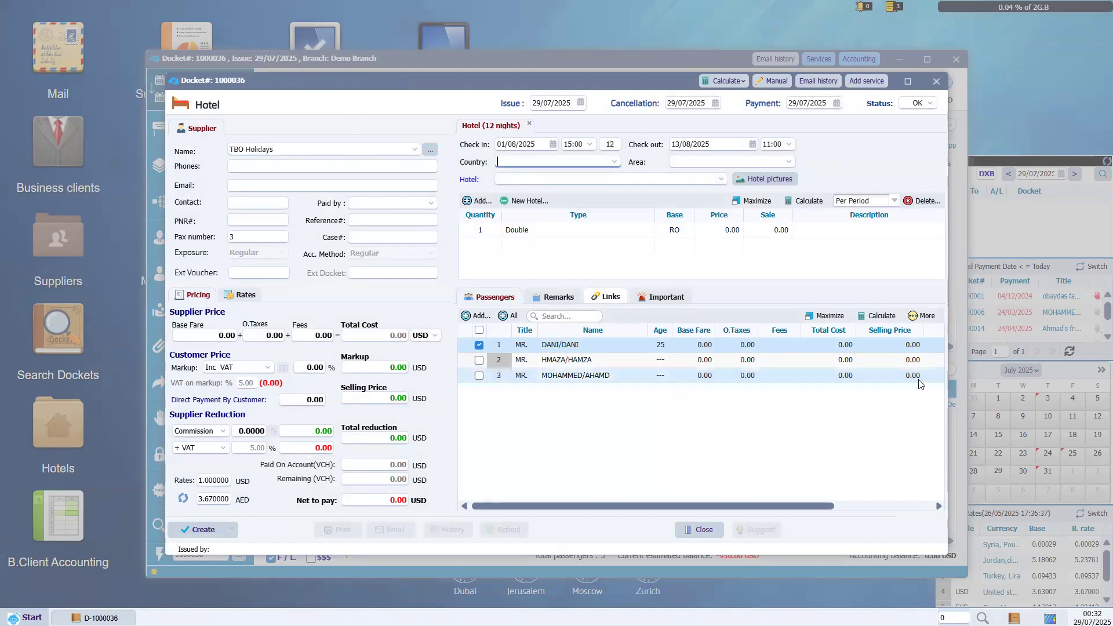
text(tha)
key(Tab)
text(Bangkok)
key(Tab)
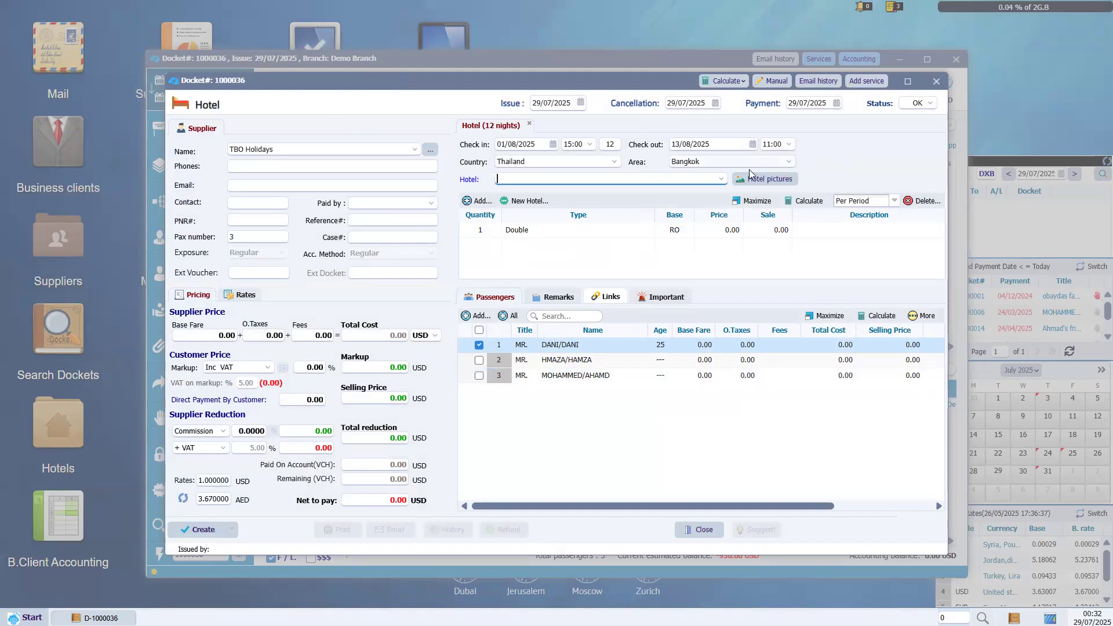
click(724, 180)
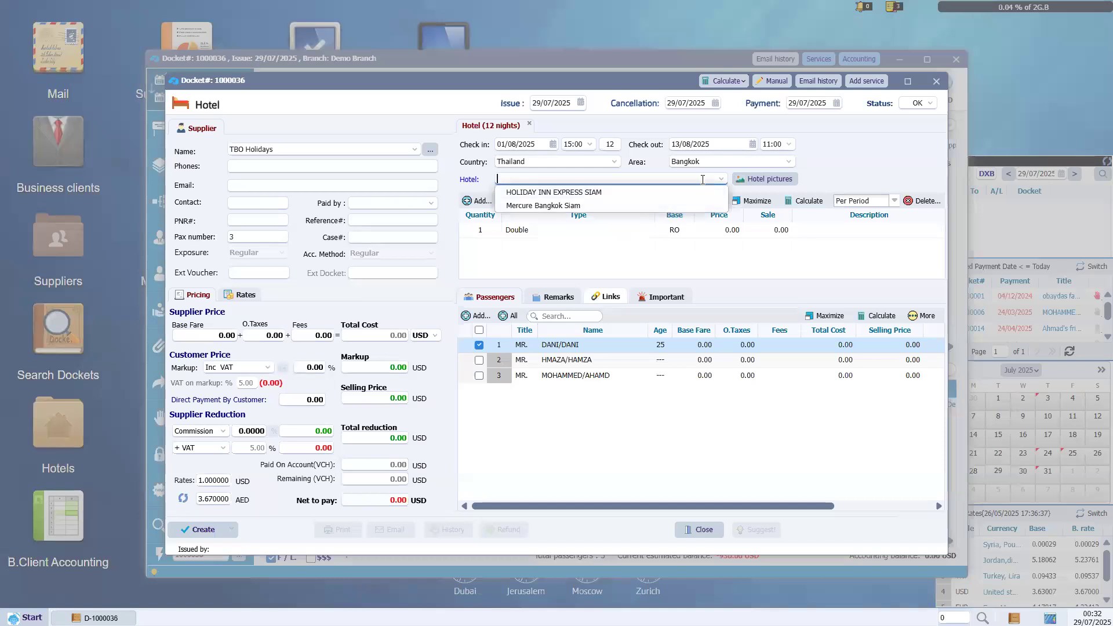
text(Hilton)
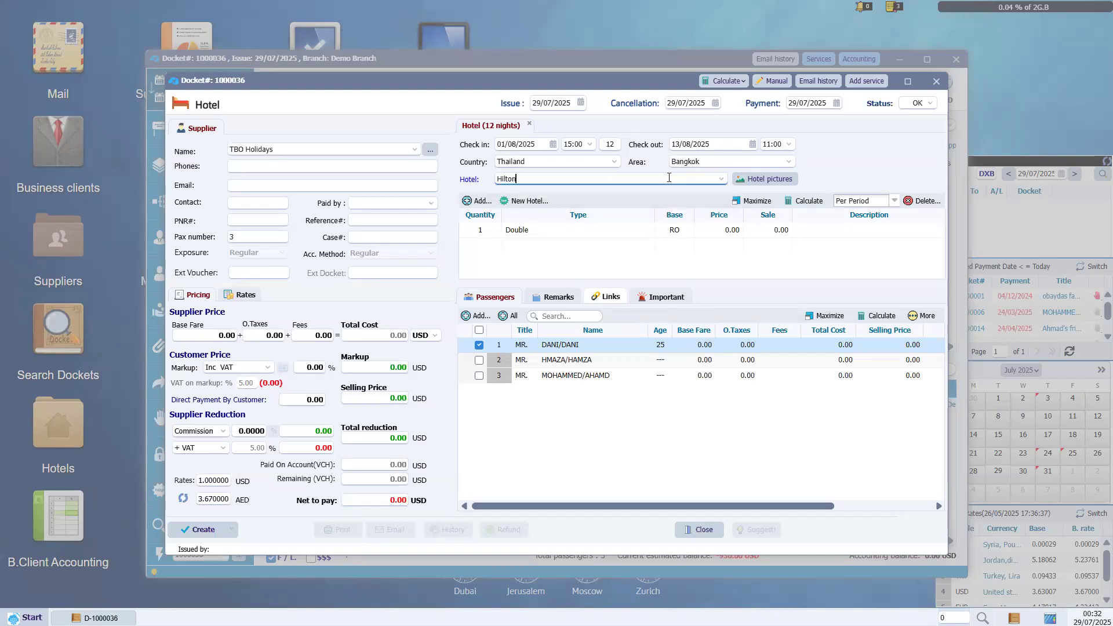
click(826, 176)
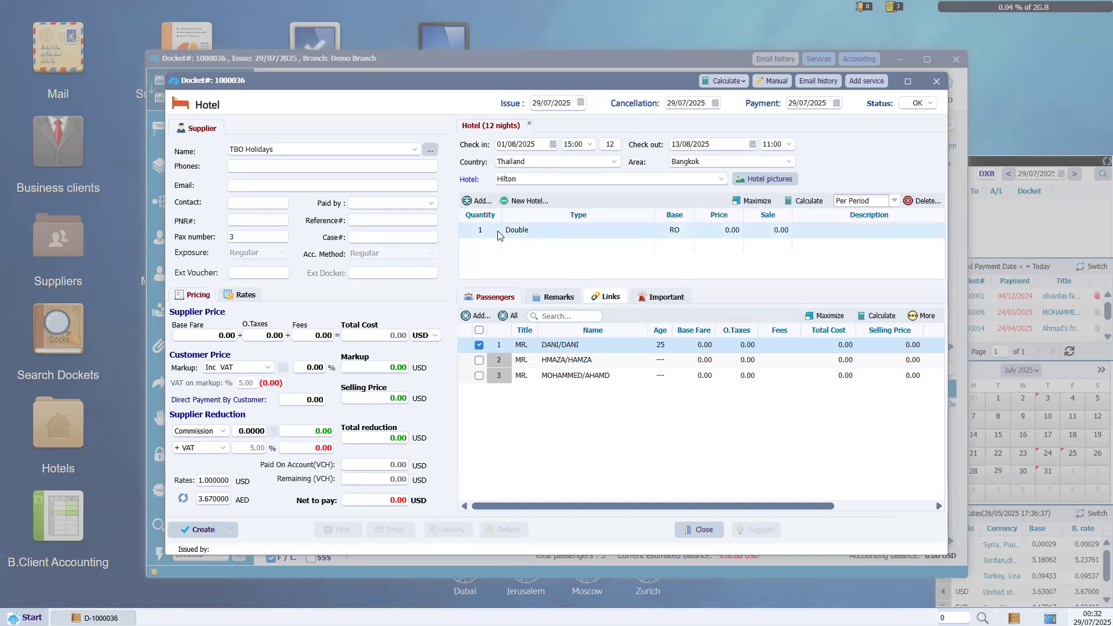
Step: Keep the first room as Double and add a second room of type Single
click(548, 228)
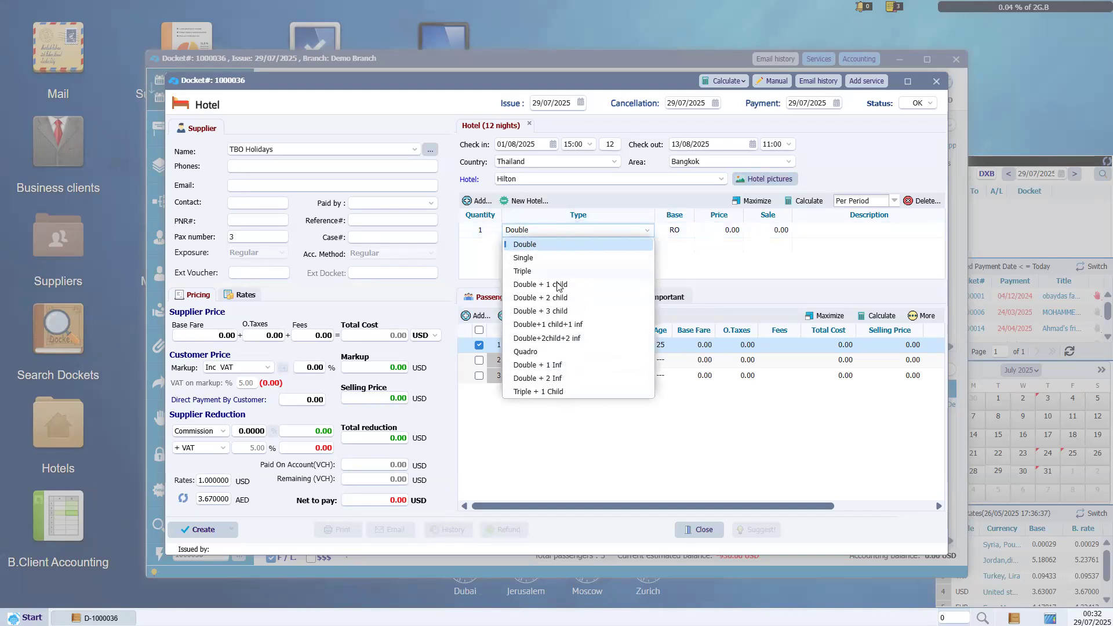
click(534, 247)
click(477, 200)
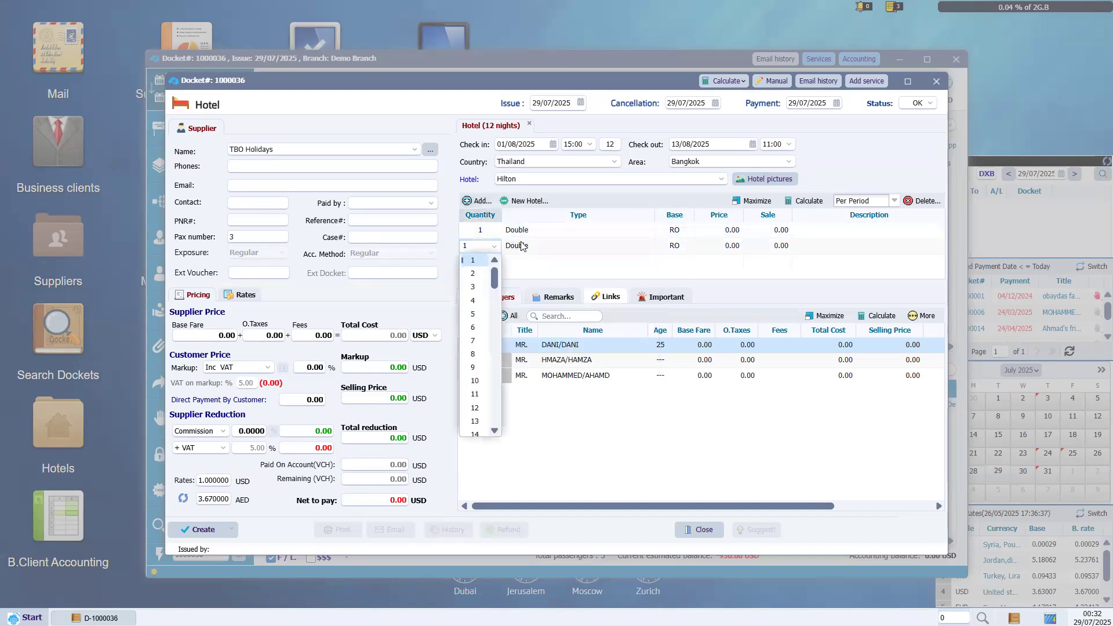
click(529, 246)
click(525, 273)
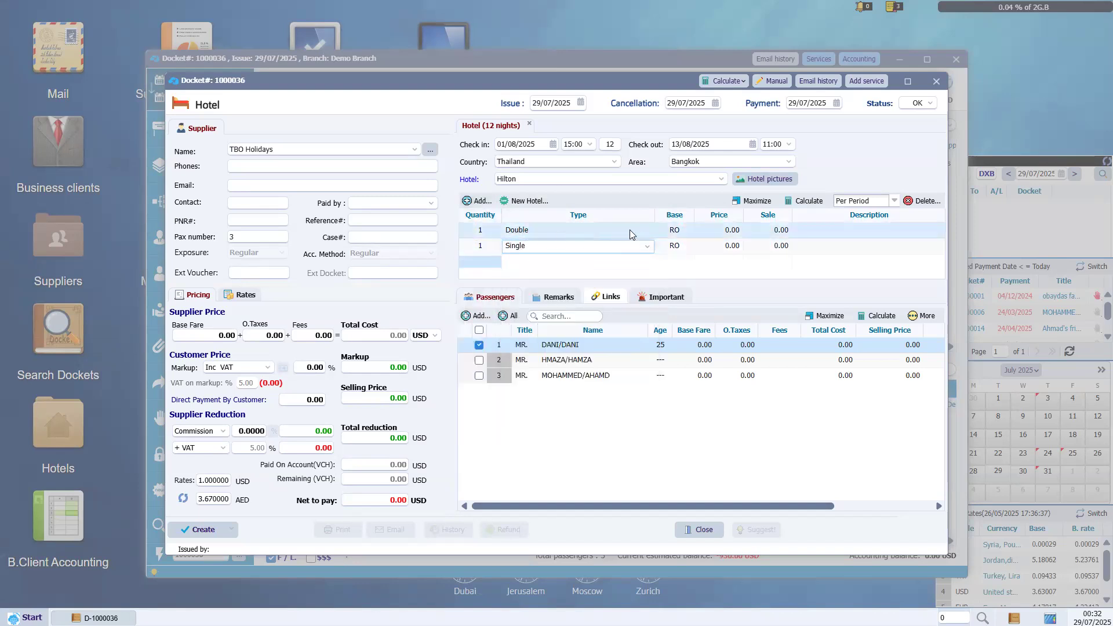
Step: Set the board base to BB for the double room and HB for the single room
click(677, 230)
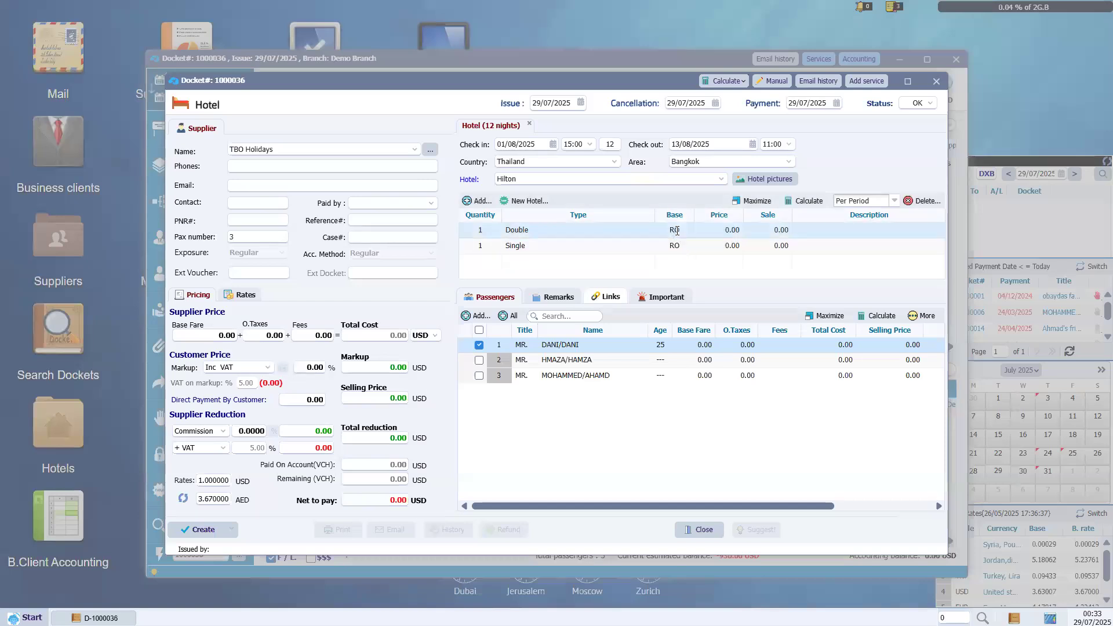
click(671, 258)
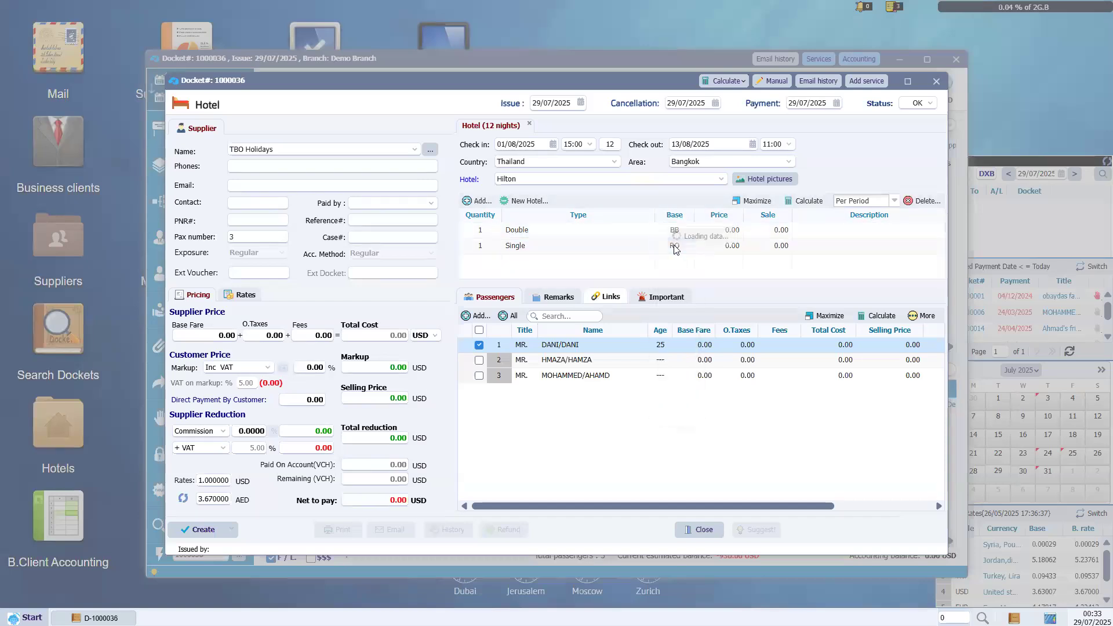
click(673, 246)
click(671, 287)
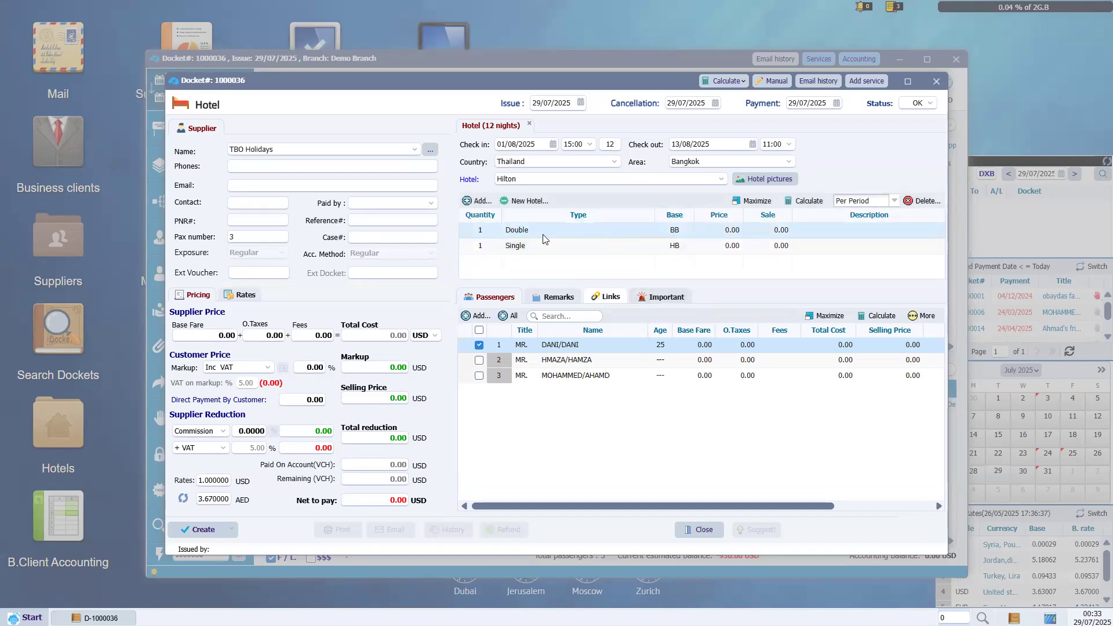
Step: Give the double room a price of 970, a sale amount of 1,100 and the description NON SMOKING ROOM
click(714, 232)
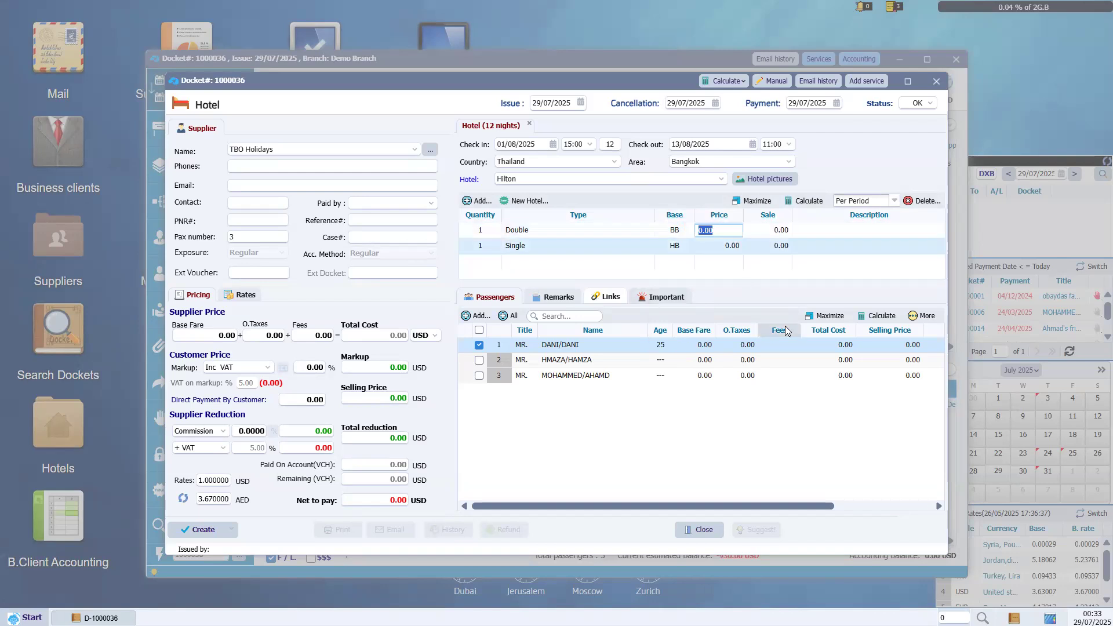
text(970)
click(772, 230)
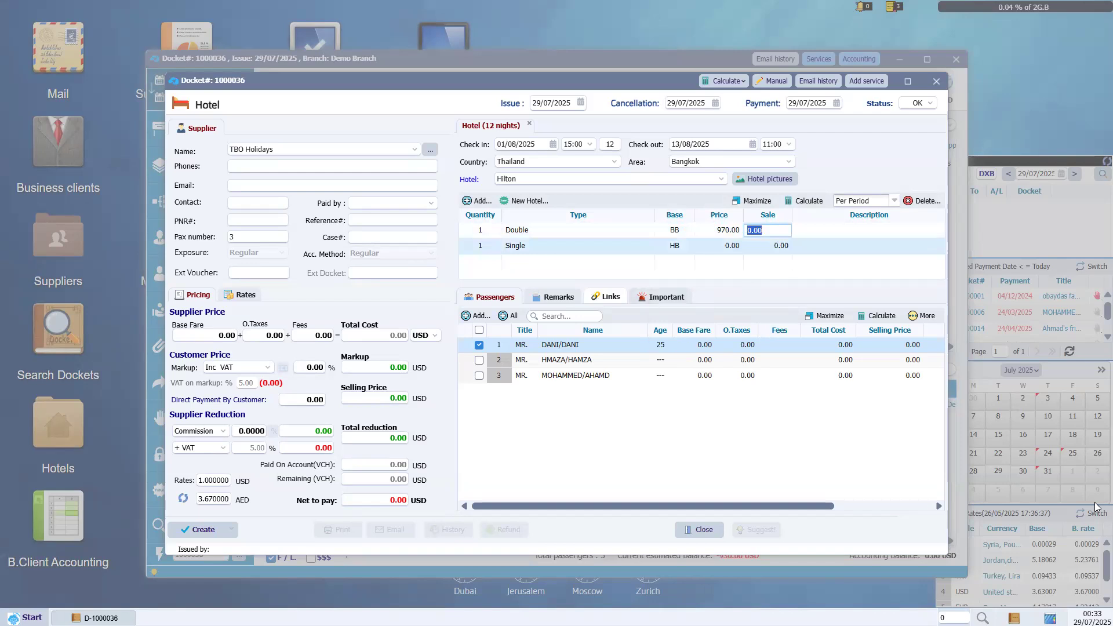
text(1,100)
key(Tab)
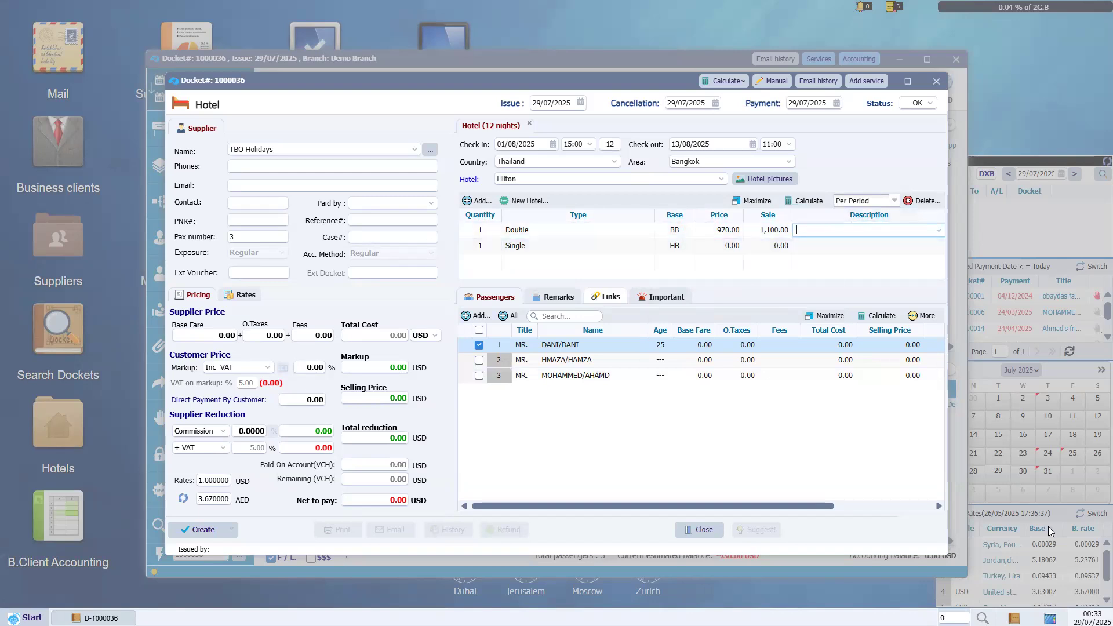
text(NON SMOIKNG ROOM)
key(Left)
key(BackSpace)
key(Left)
text(K)
Step: Give the single room the description SEA VIEW, price 500 and sale amount 650, and calculate the hotel's pricing
click(822, 246)
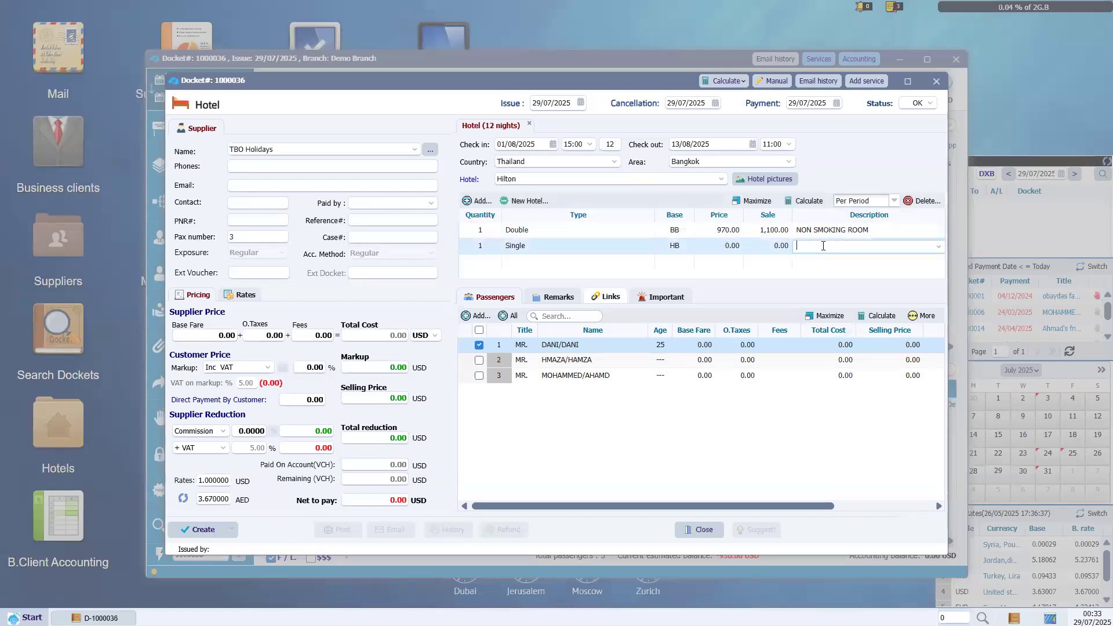
text(SEA VIEW)
click(702, 246)
text(500)
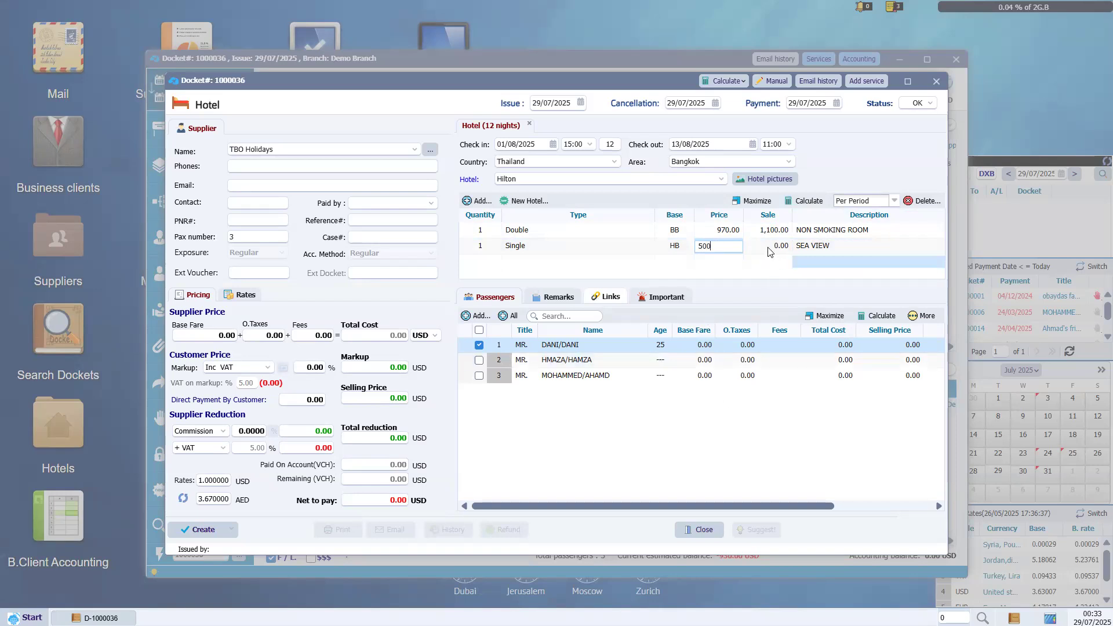
click(769, 247)
text(650)
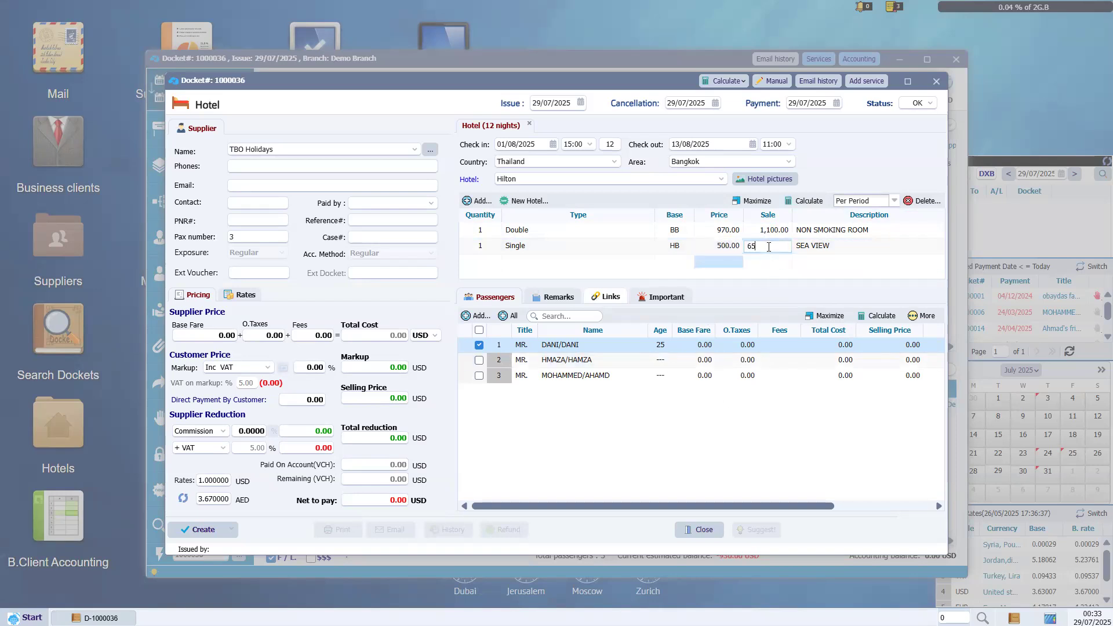
click(757, 266)
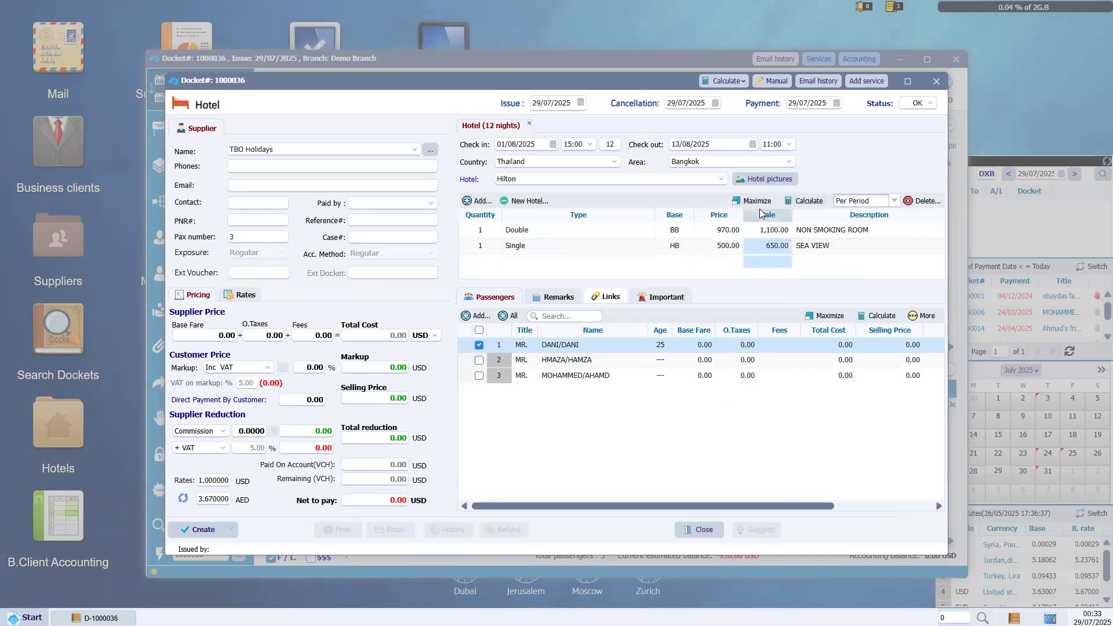
click(812, 203)
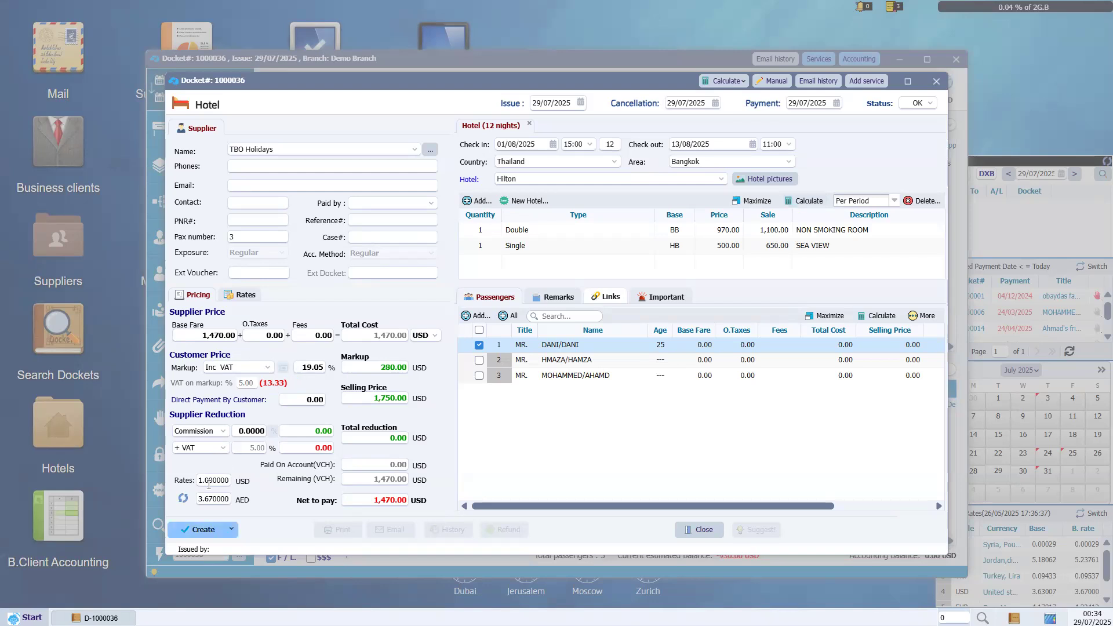
Step: Create the priced Hilton hotel service in the docket
click(200, 529)
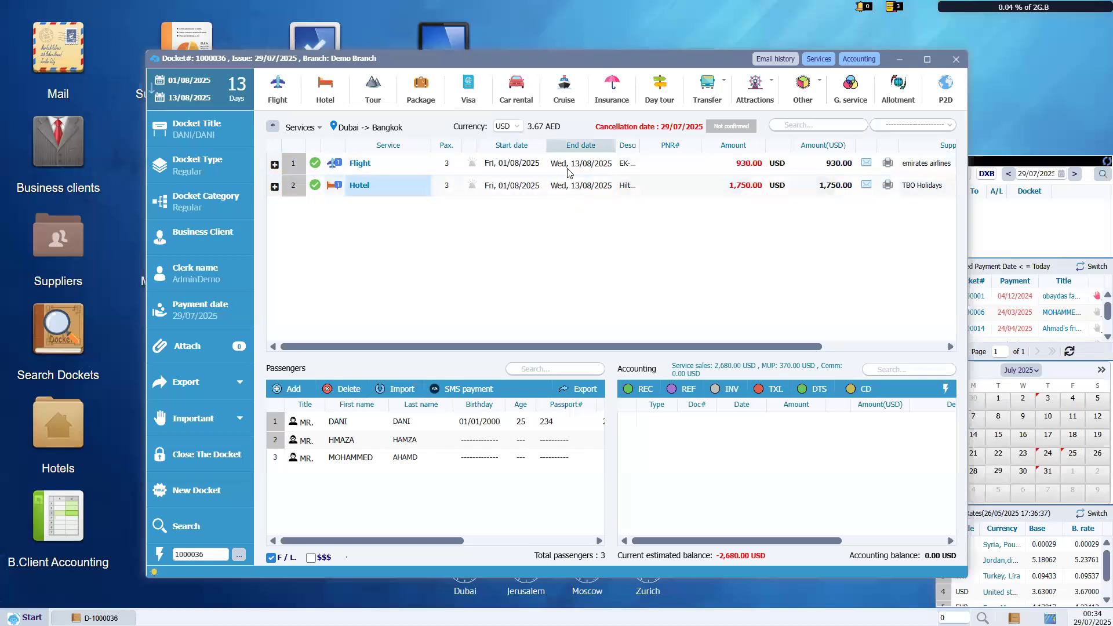
click(544, 190)
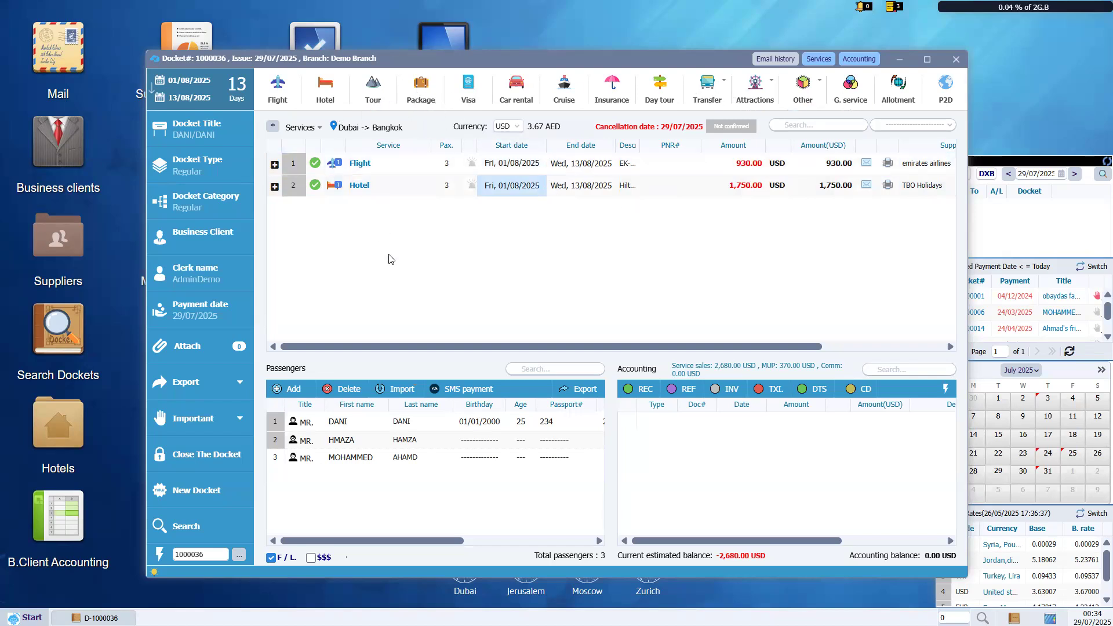
Step: Start a travel itinerary export for the docket and import the Cancellation Policy text into it
click(190, 393)
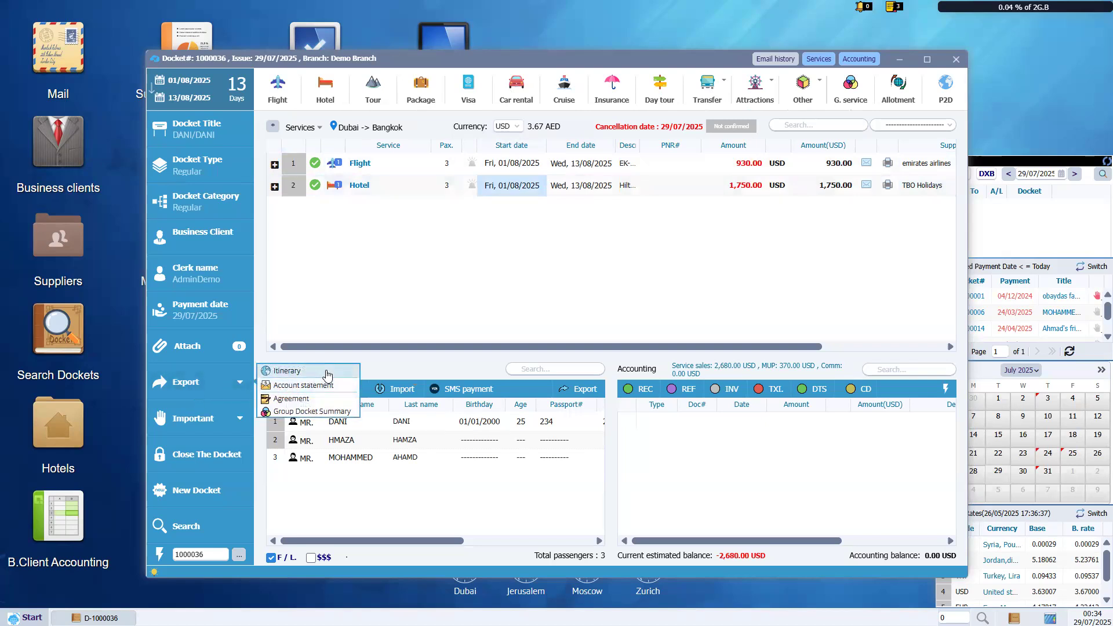
click(300, 373)
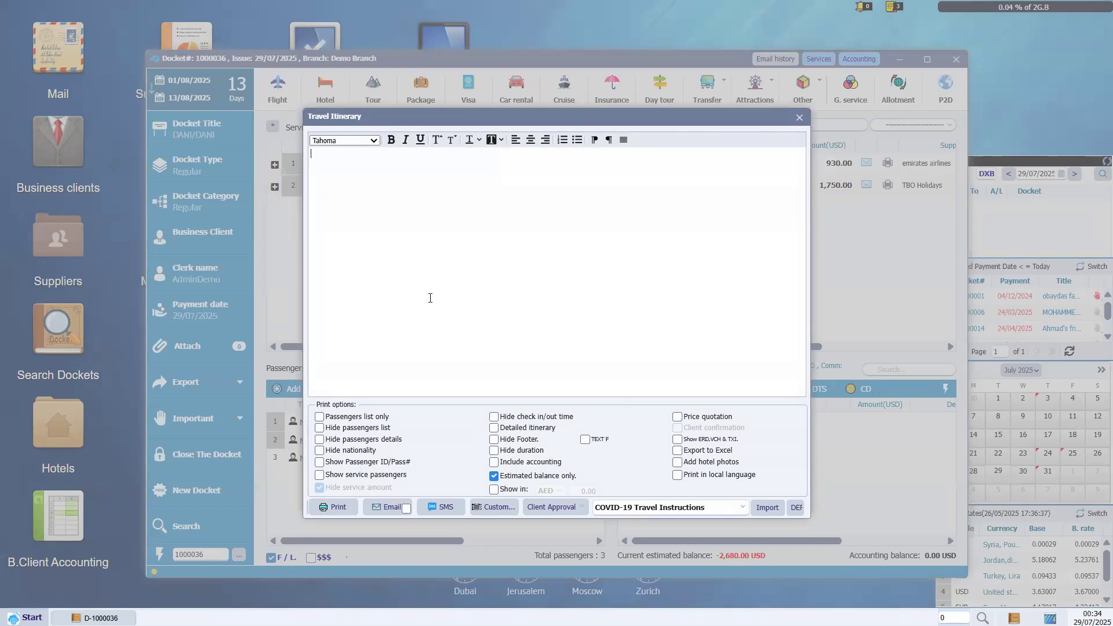
click(741, 507)
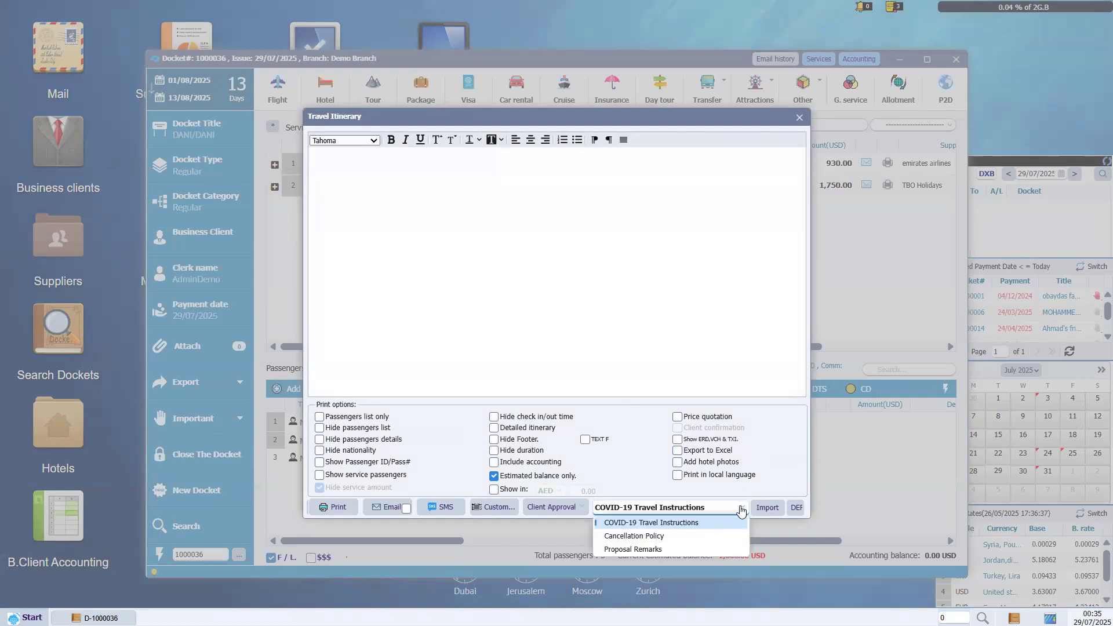
click(725, 536)
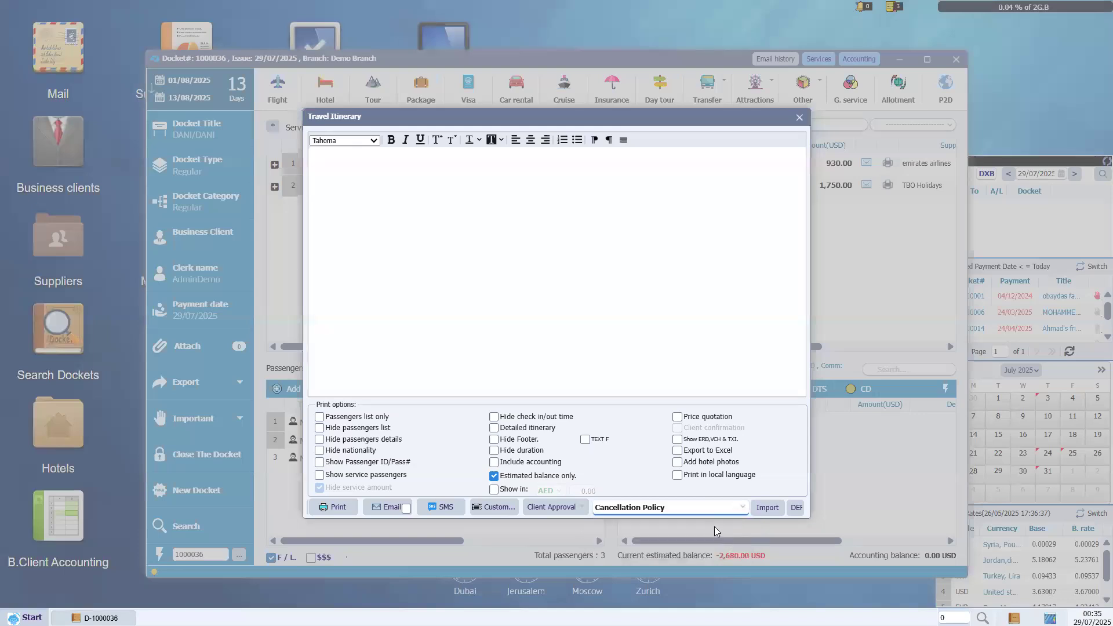
click(768, 507)
scroll(441, 260, down, 3)
scroll(440, 260, up, 2)
scroll(440, 260, down, 2)
scroll(440, 260, up, 3)
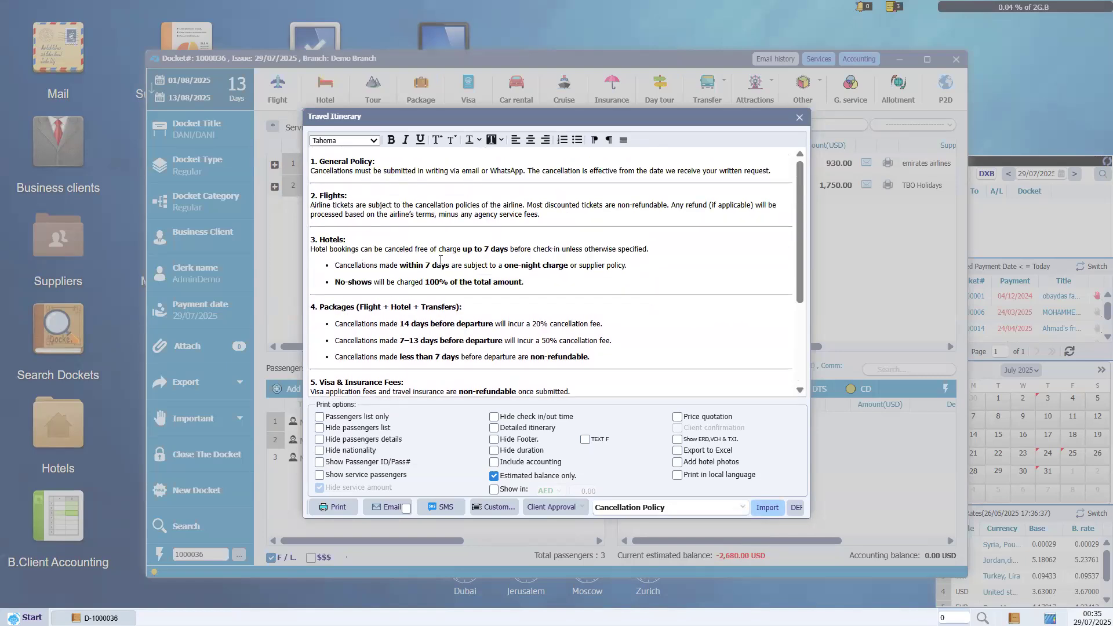
Step: Enable the Detailed itinerary option and generate the printable travel itinerary
click(494, 428)
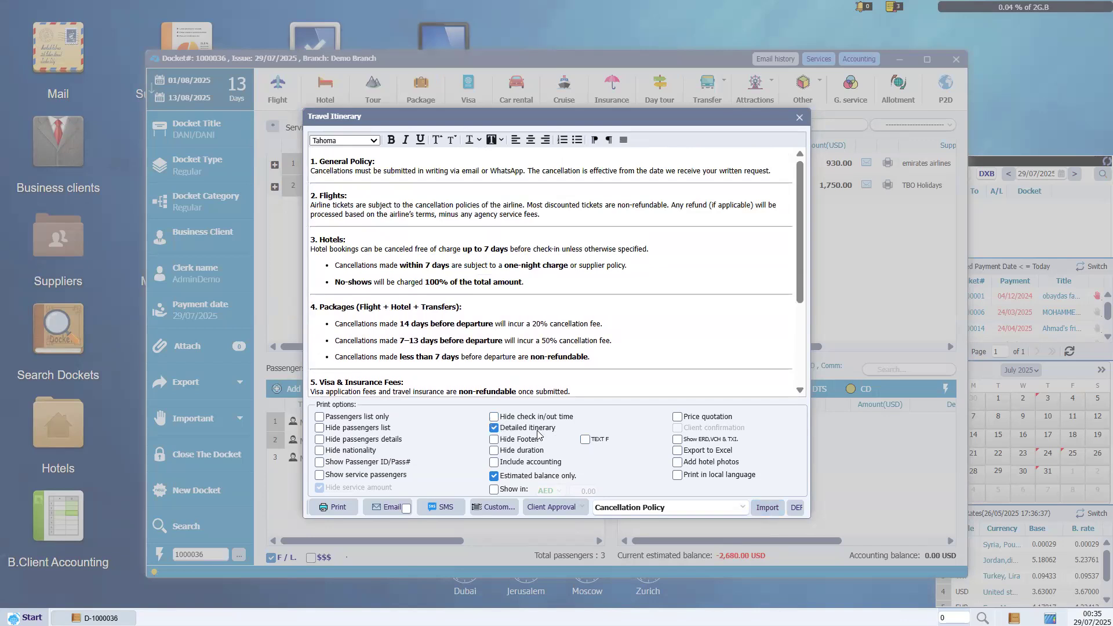
click(353, 506)
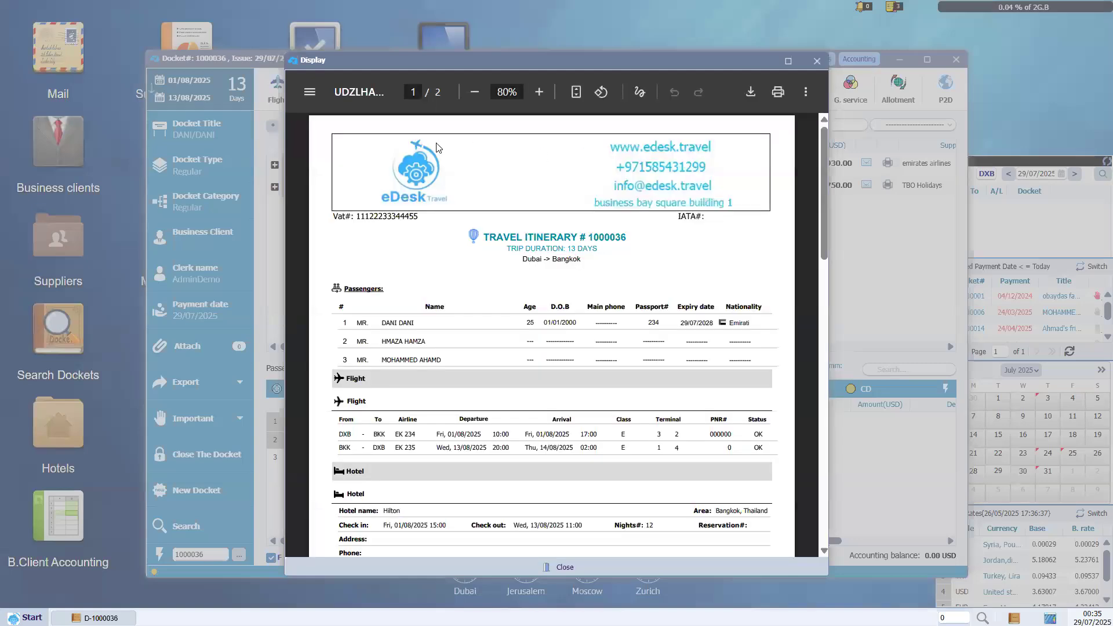
Step: Review the itinerary's title, trip duration, route, passenger list, flight segments and hotel details
drag(486, 239, 633, 242)
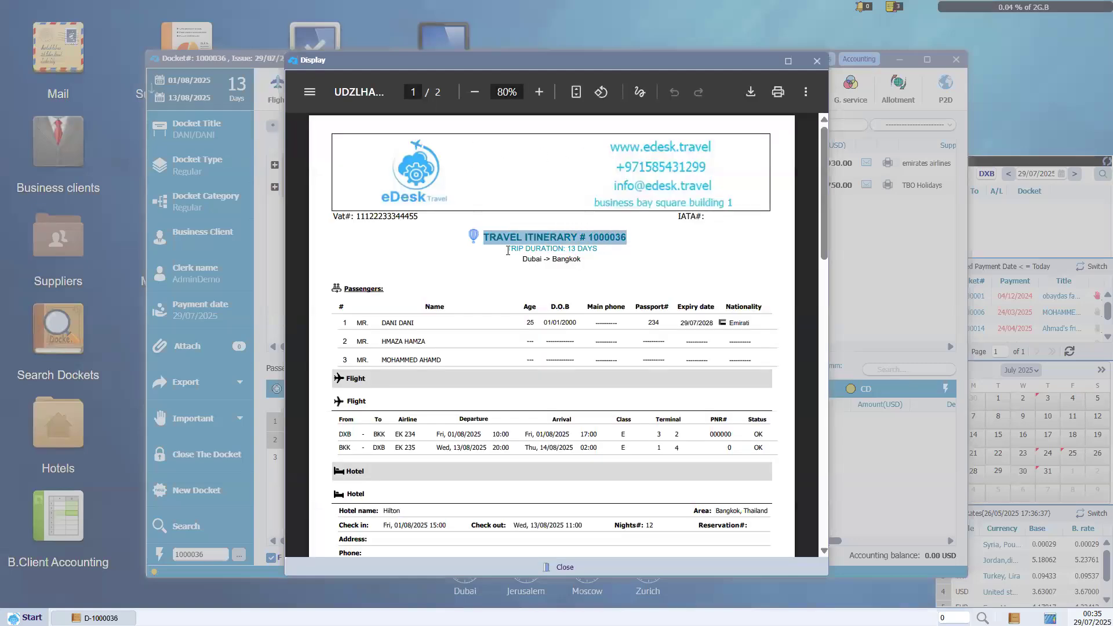
drag(507, 250, 603, 249)
drag(523, 260, 573, 262)
drag(391, 322, 441, 359)
scroll(423, 232, down, 3)
drag(363, 198, 419, 202)
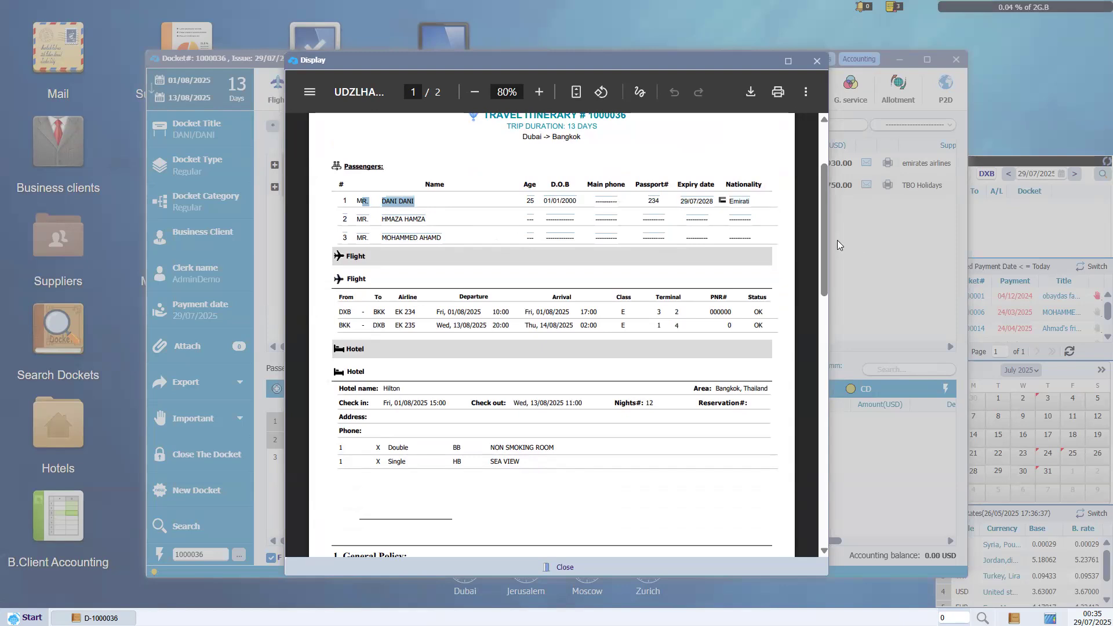
scroll(825, 244, down, 1)
click(350, 253)
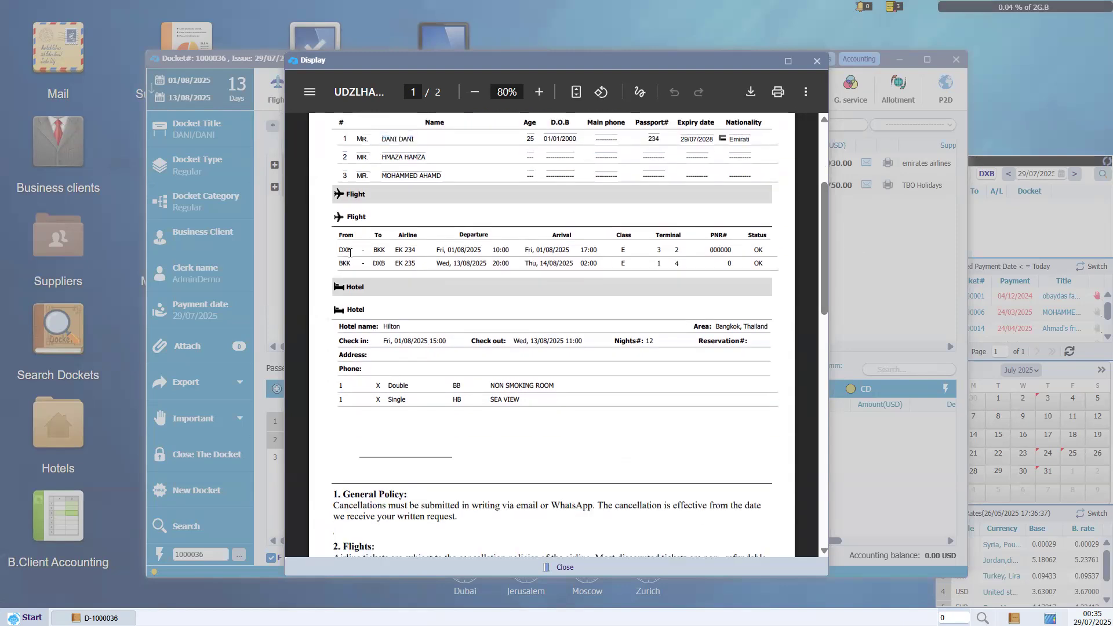
drag(395, 250, 506, 252)
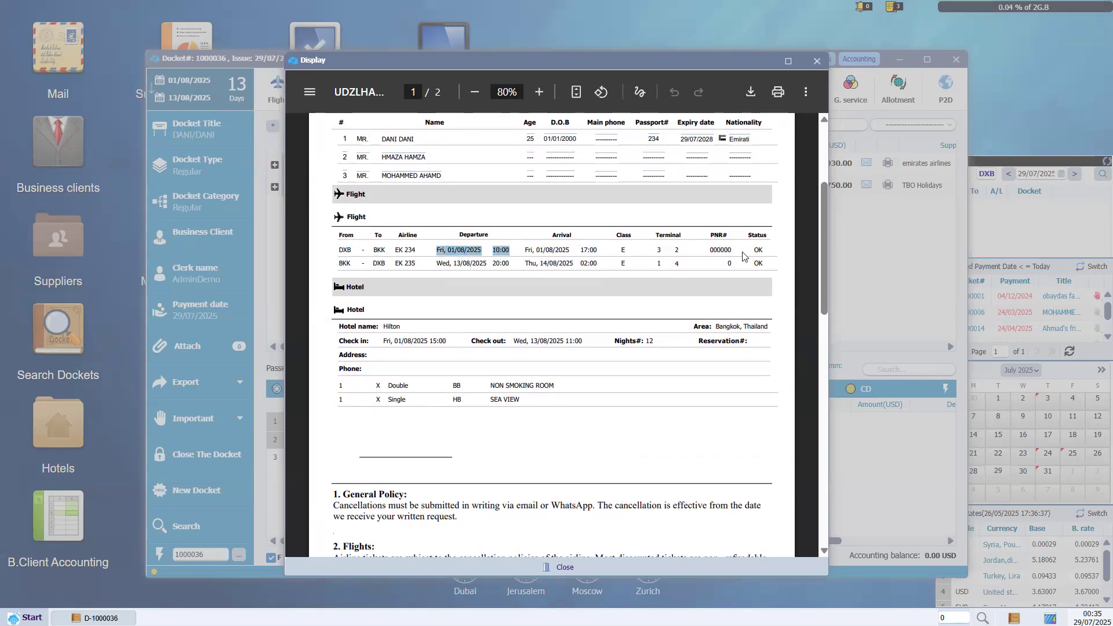
click(431, 345)
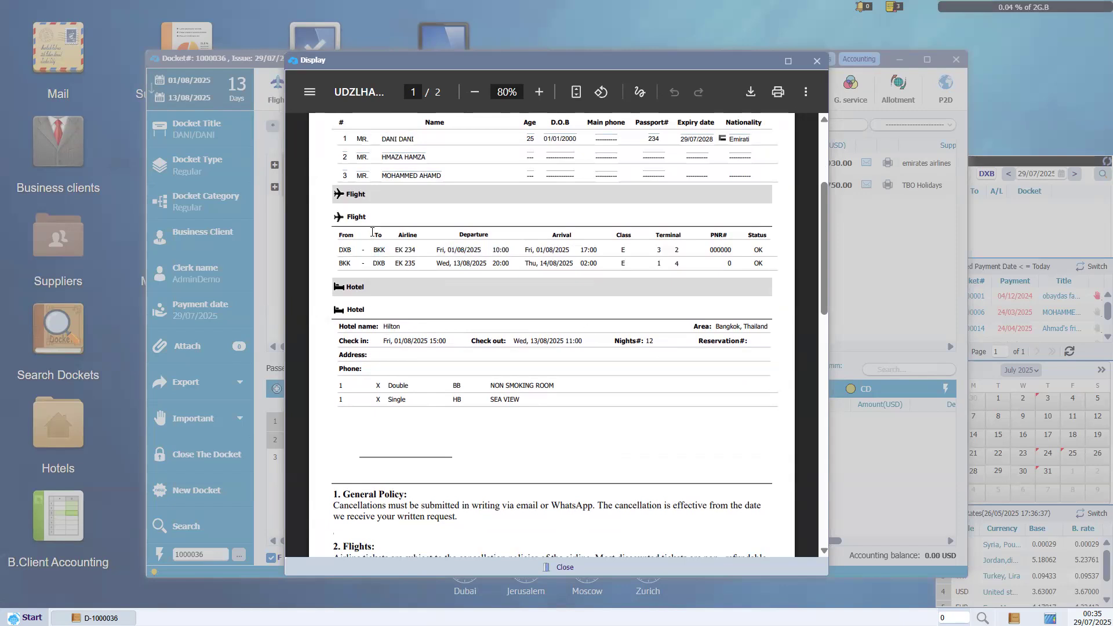
double_click(702, 343)
click(757, 341)
Step: Read through the cancellation policy sections across both itinerary pages, and close the preview and the itinerary dialog
drag(821, 303, 825, 378)
drag(333, 240, 422, 307)
scroll(512, 273, down, 7)
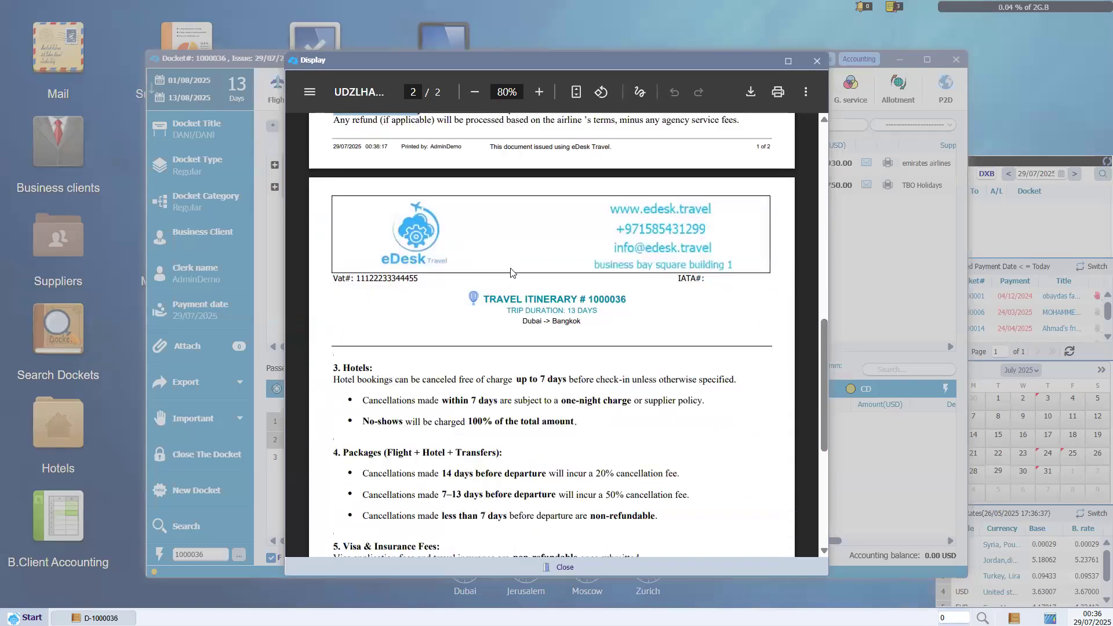
drag(349, 210, 488, 389)
scroll(454, 302, down, 1)
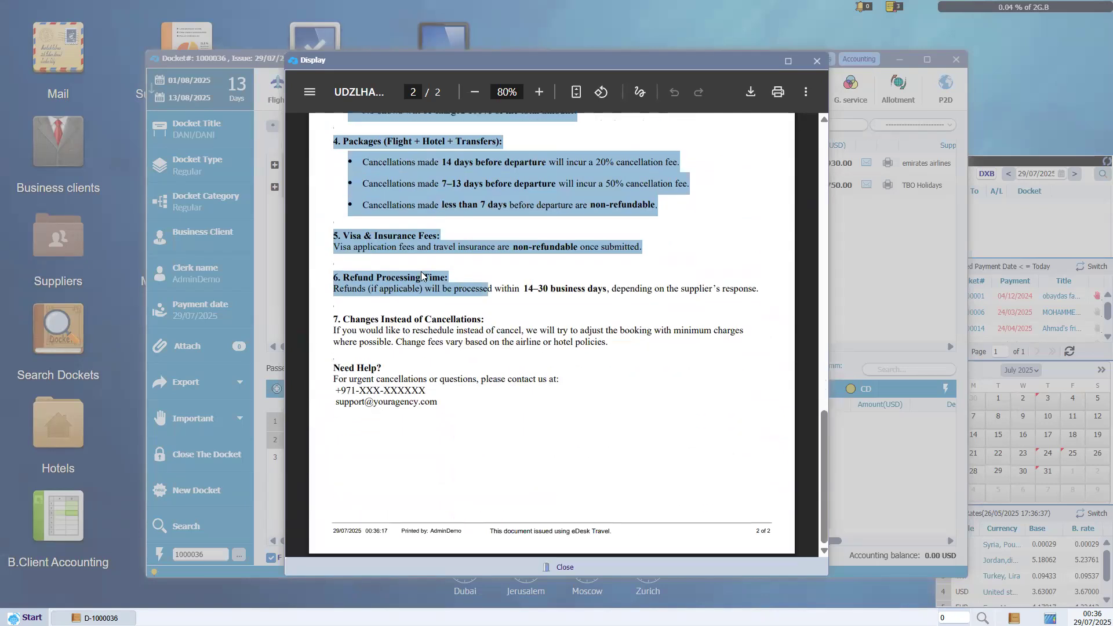
scroll(437, 297, up, 3)
scroll(437, 297, up, 7)
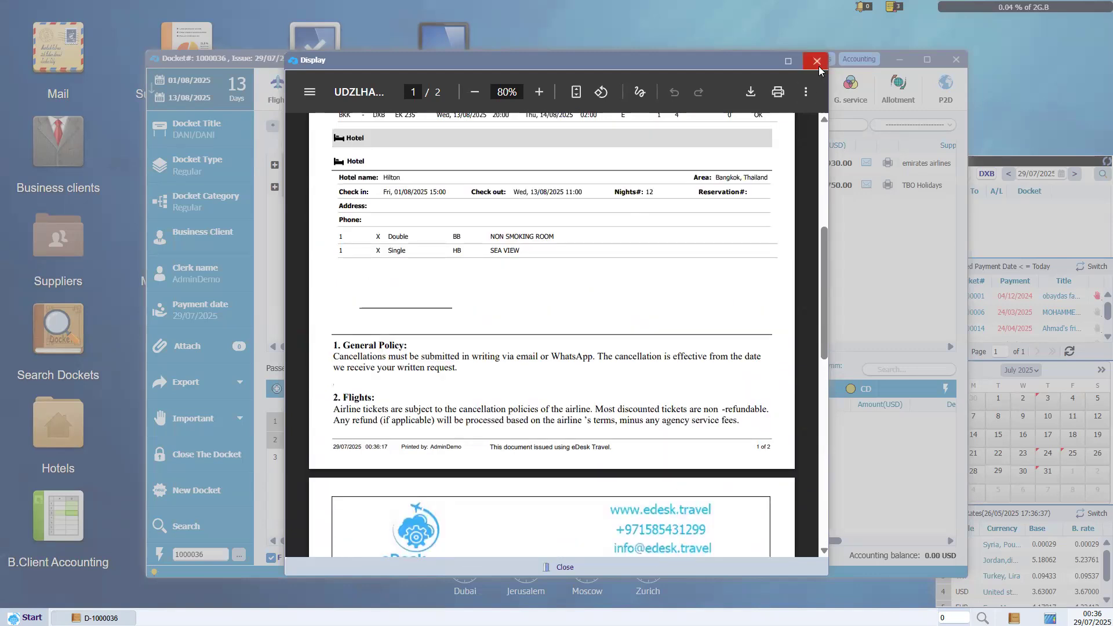
click(817, 62)
click(799, 117)
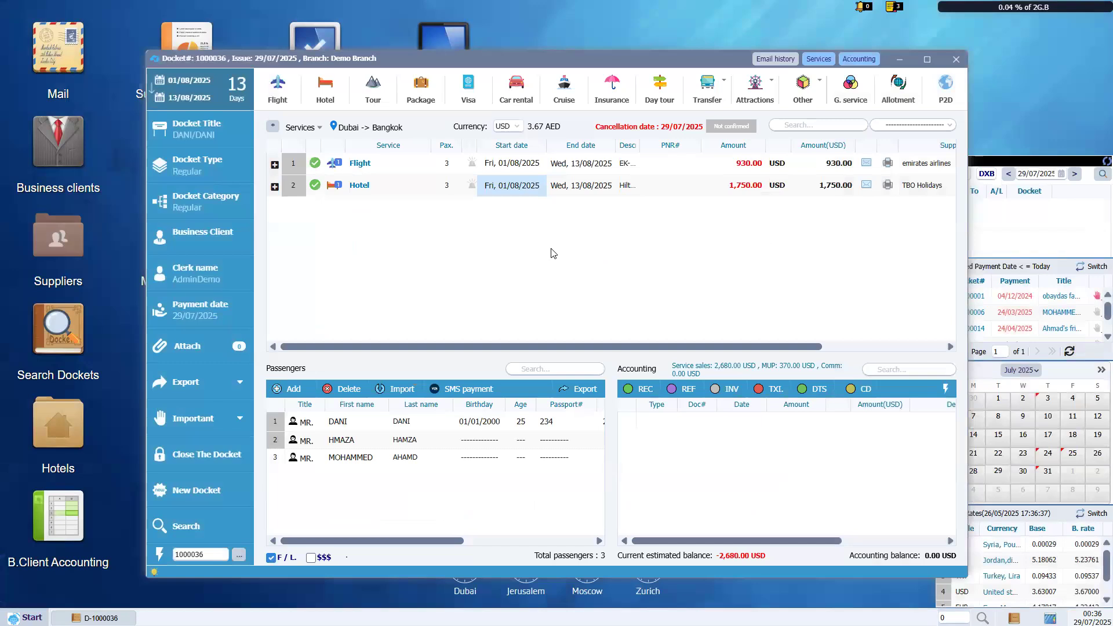